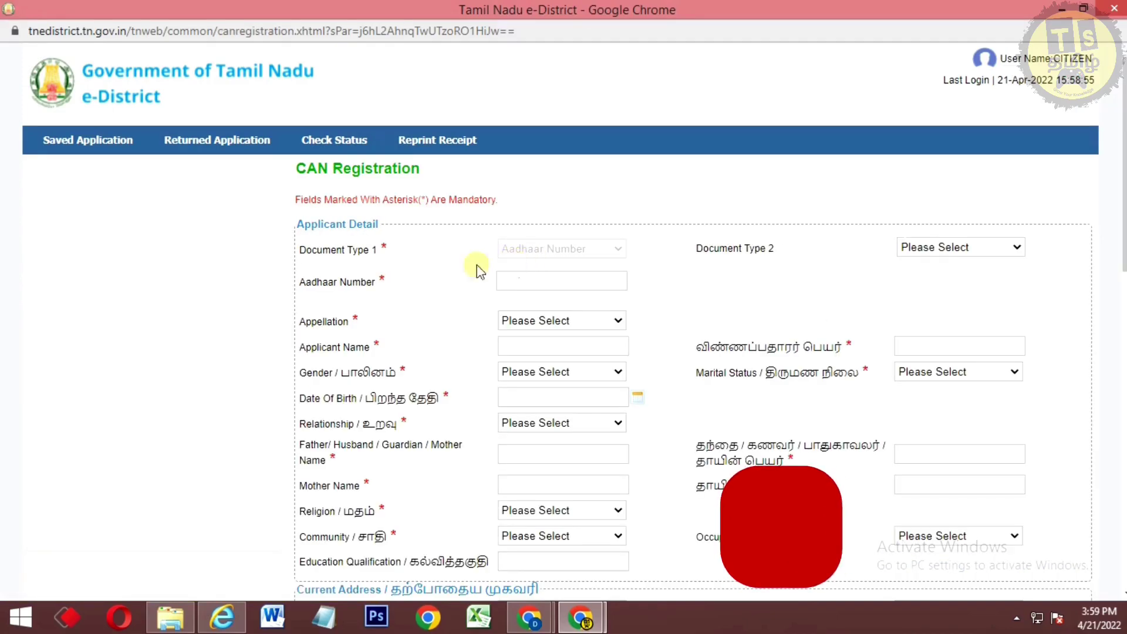
Step: Choose PAN Number as Document Type 2, enter the PAN, and set the appellation to Thiru
scroll(696, 299, down, 1)
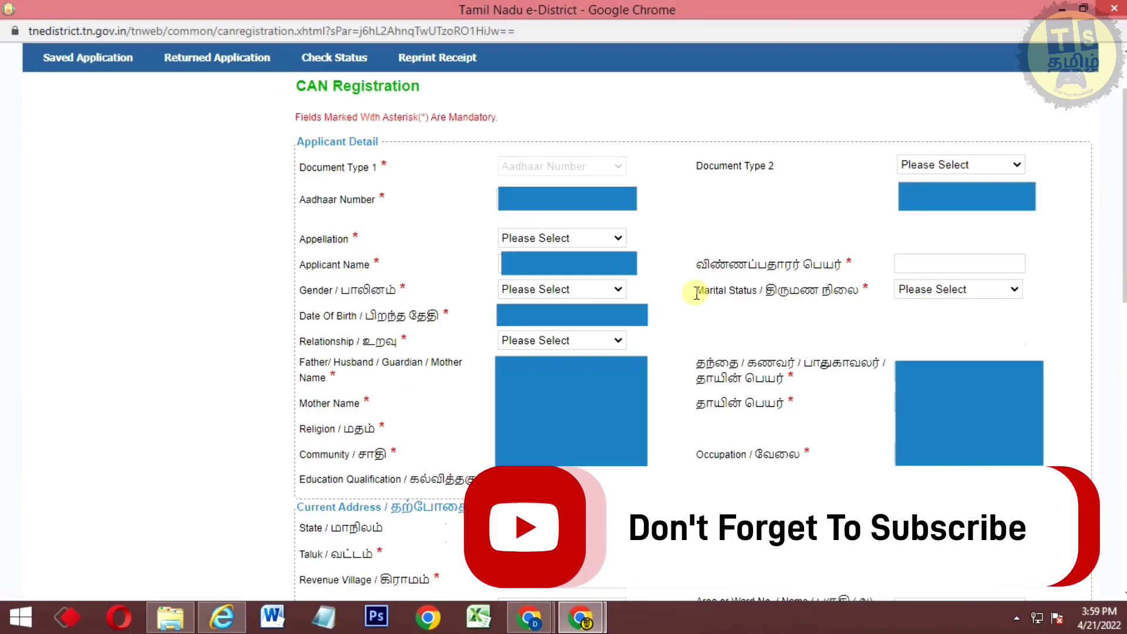
click(987, 164)
click(562, 167)
click(961, 165)
click(924, 219)
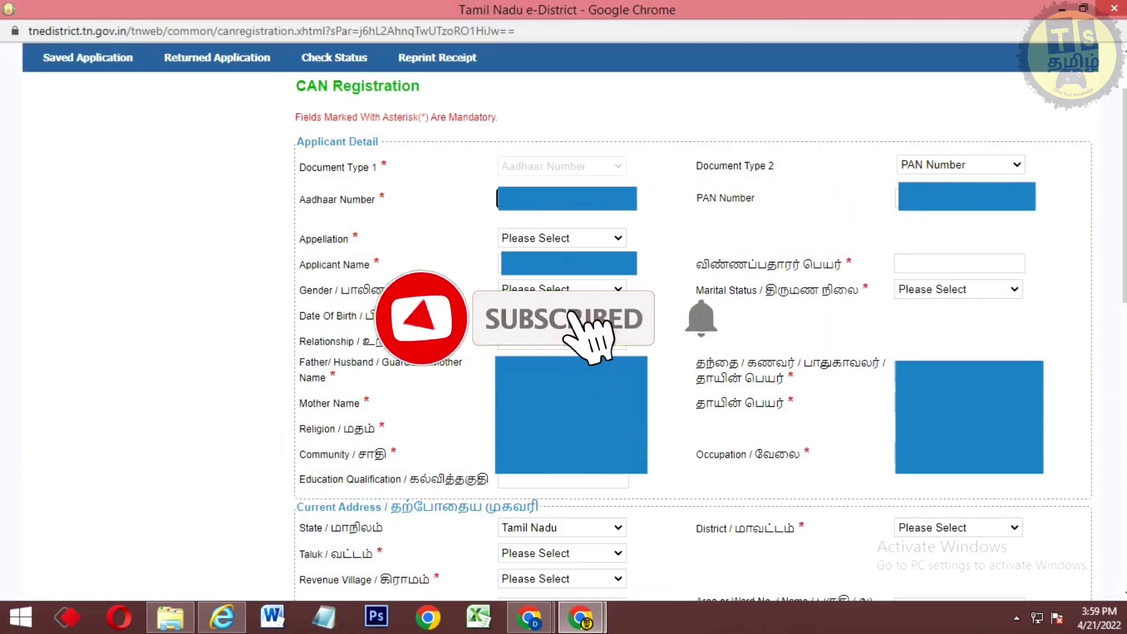
click(898, 200)
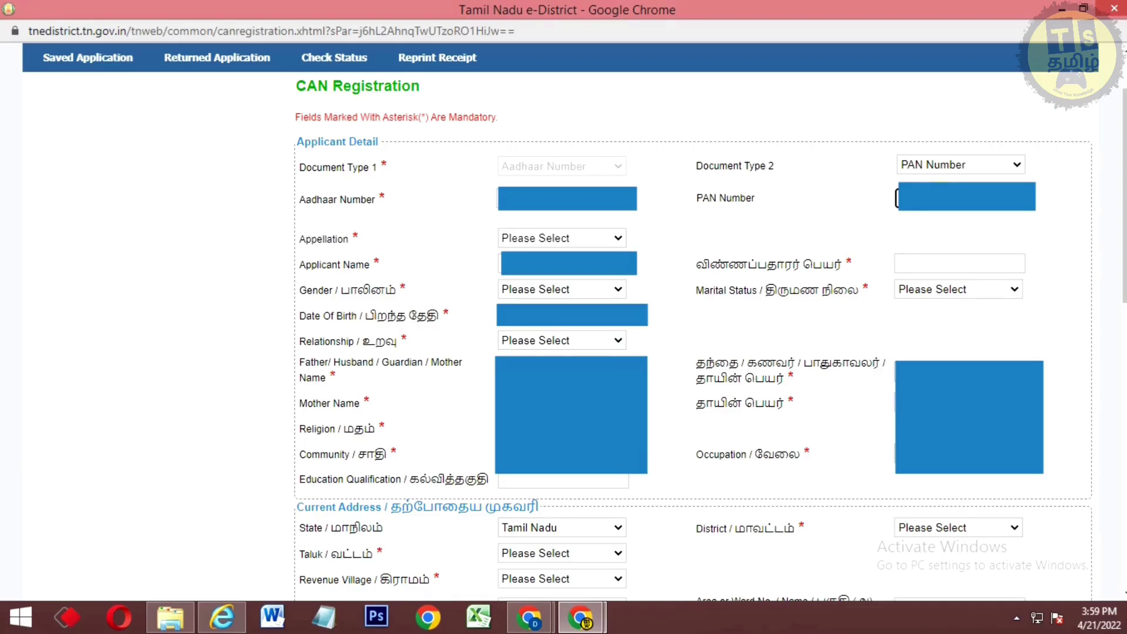
click(559, 238)
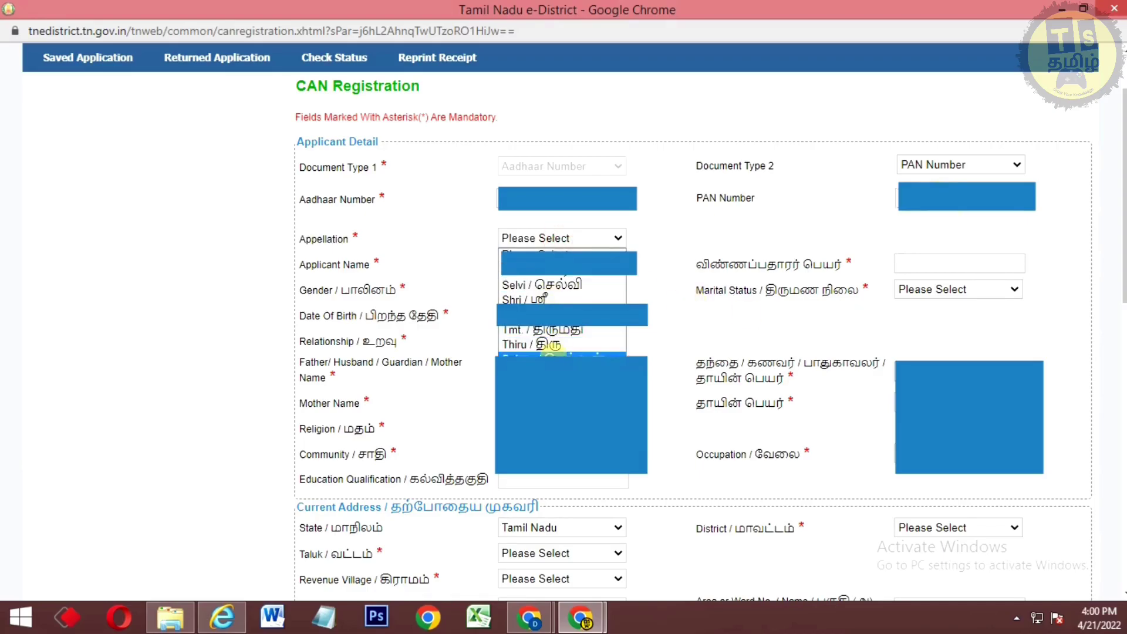
click(552, 345)
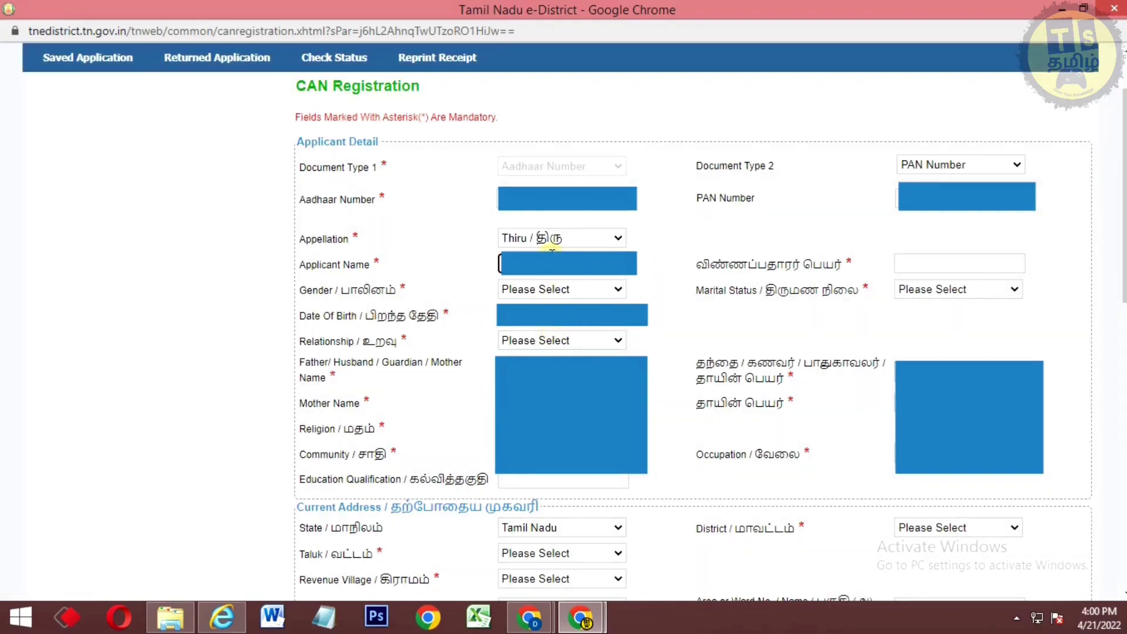
Step: Convert the applicant's name to Tamil on tamiltyping.in and paste it into the Tamil name field
click(929, 256)
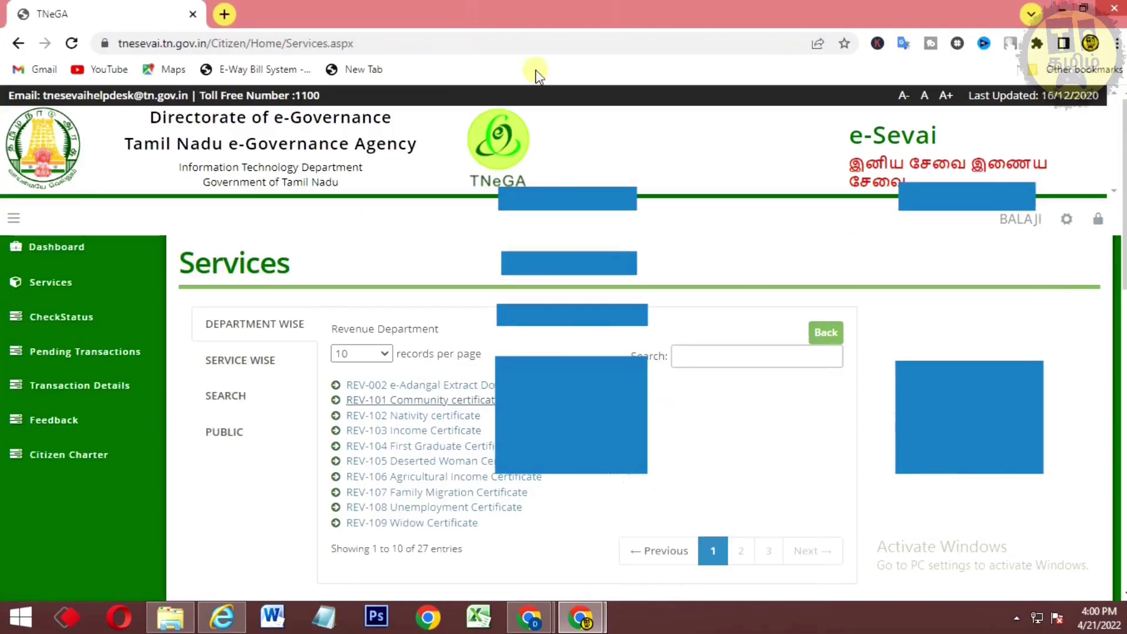
key(ctrl+t)
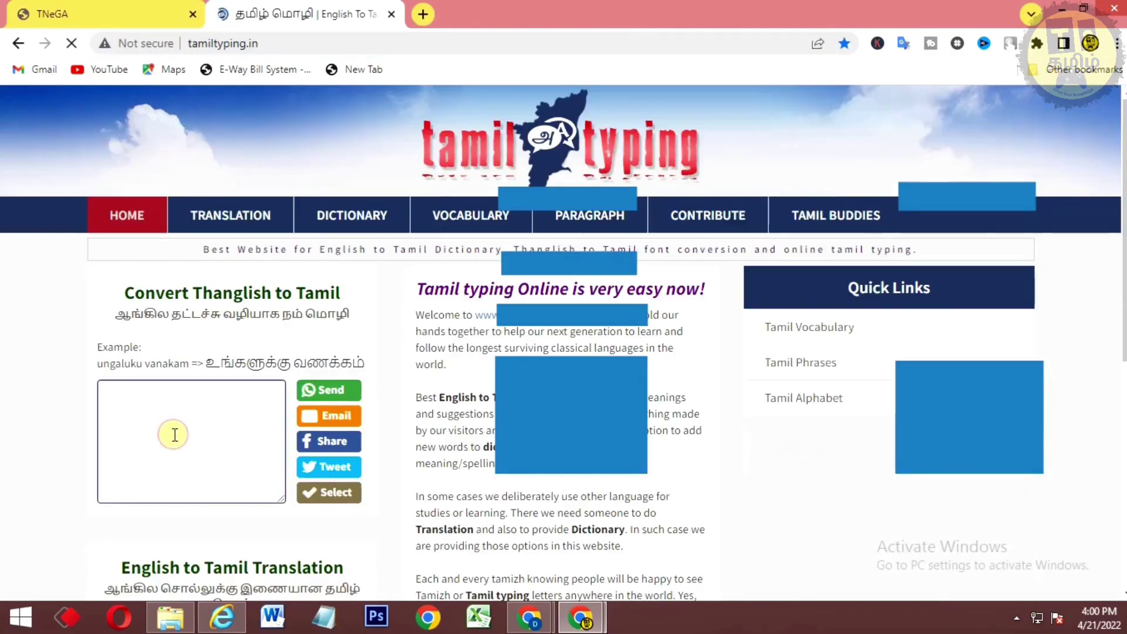
text(balaji)
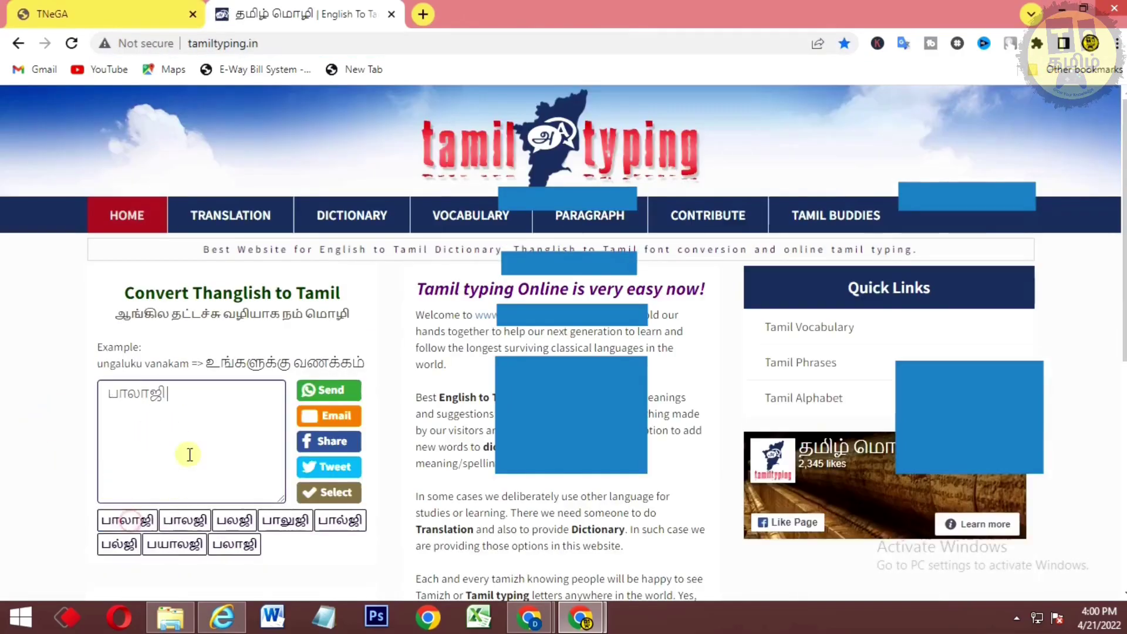
key(ctrl+a)
key(ctrl+c)
key(ctrl+shift+Tab)
mouse_move(581, 617)
click(637, 523)
key(ctrl+v)
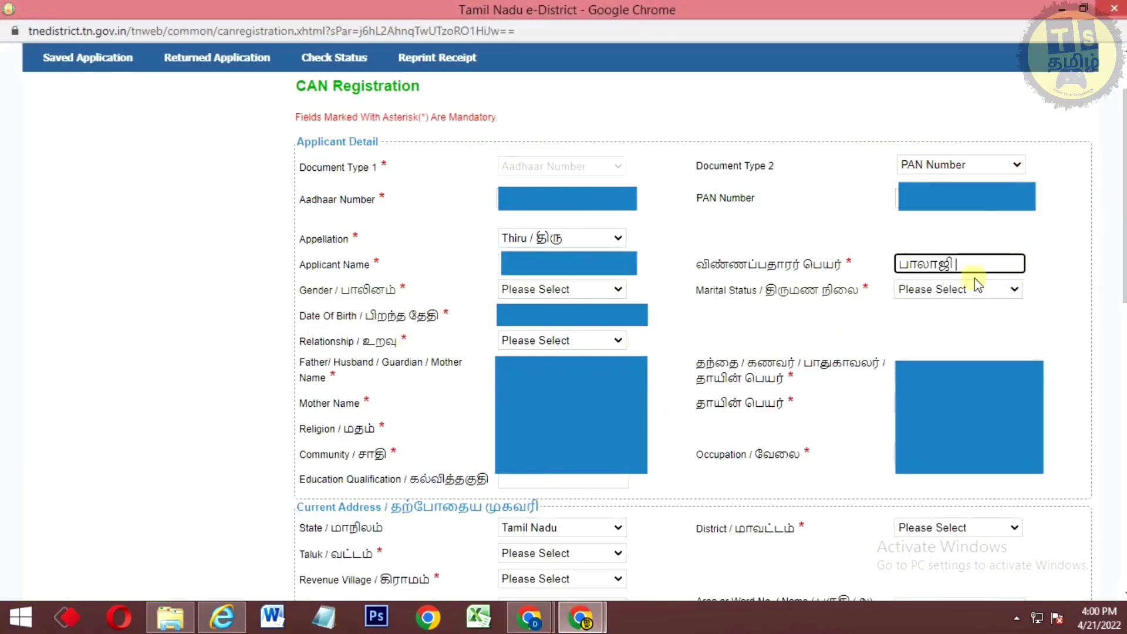
Step: Add the initial 'சி.' to the Tamil name and set marital status Married and gender Male
text(சி.)
click(948, 290)
click(916, 333)
click(615, 289)
click(528, 310)
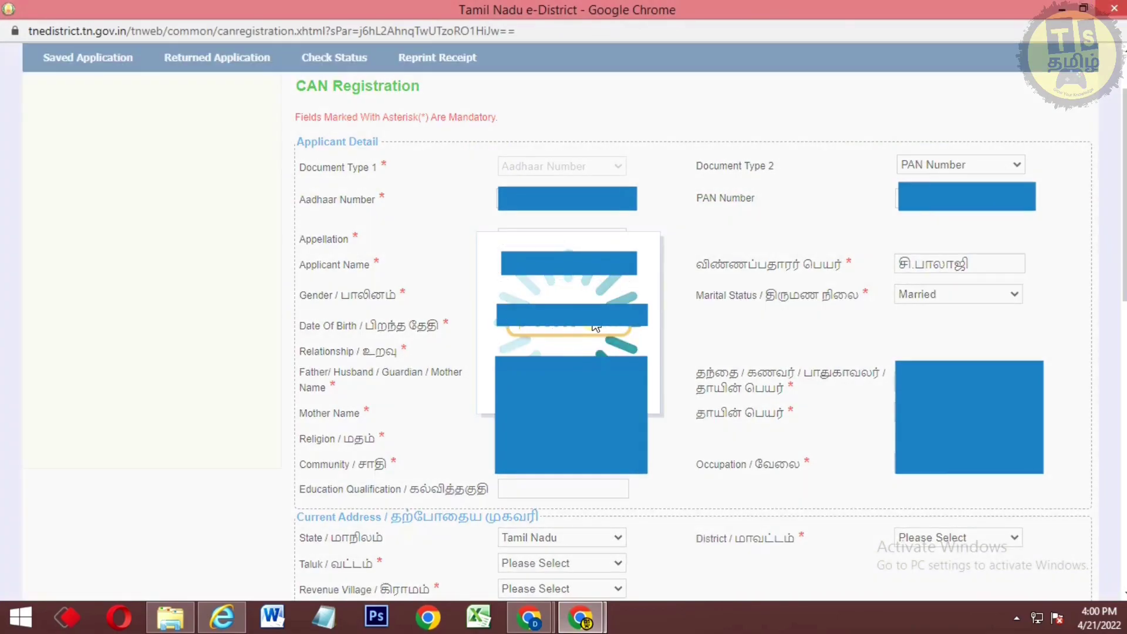
Step: Pick a June 1996 birth date in the calendar and set the relationship to Father
click(573, 315)
click(602, 343)
double_click(603, 343)
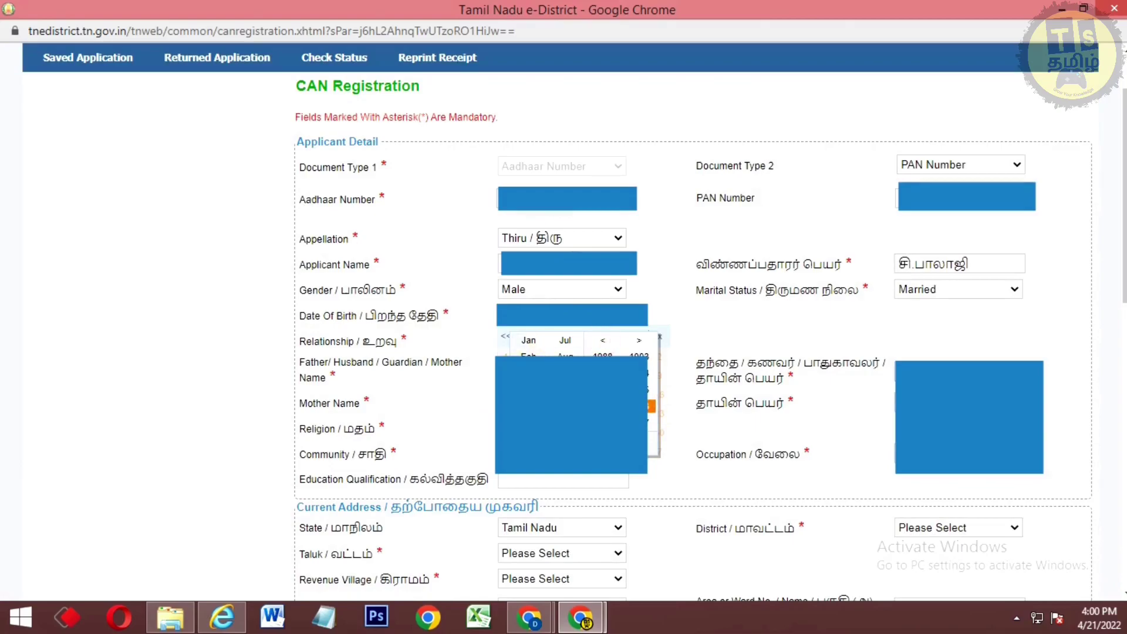
click(551, 446)
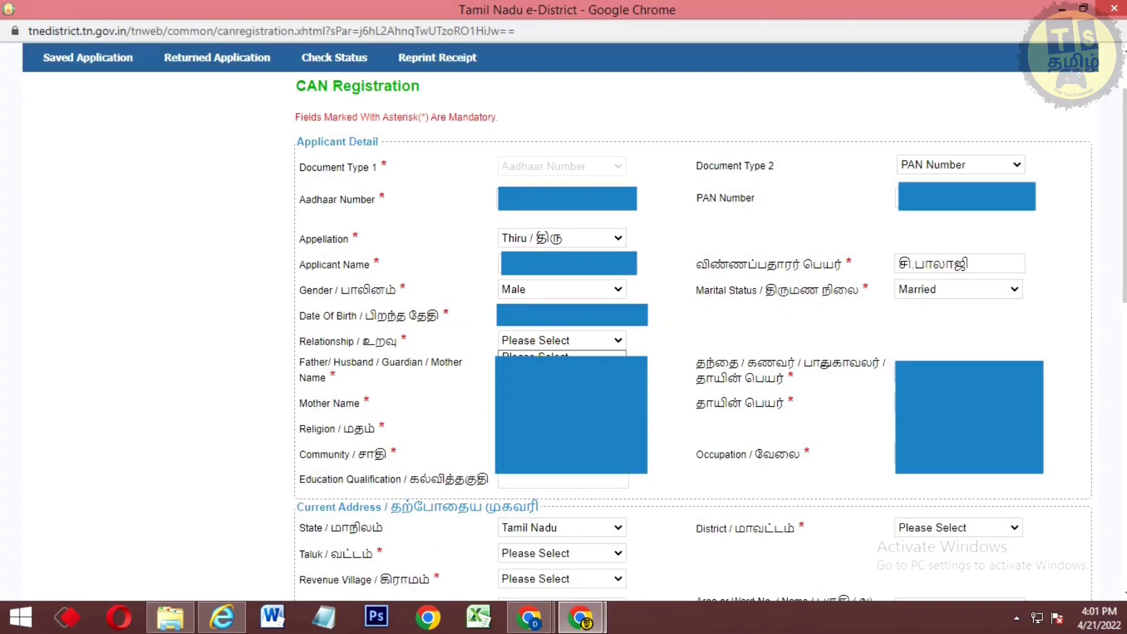
click(561, 340)
click(528, 362)
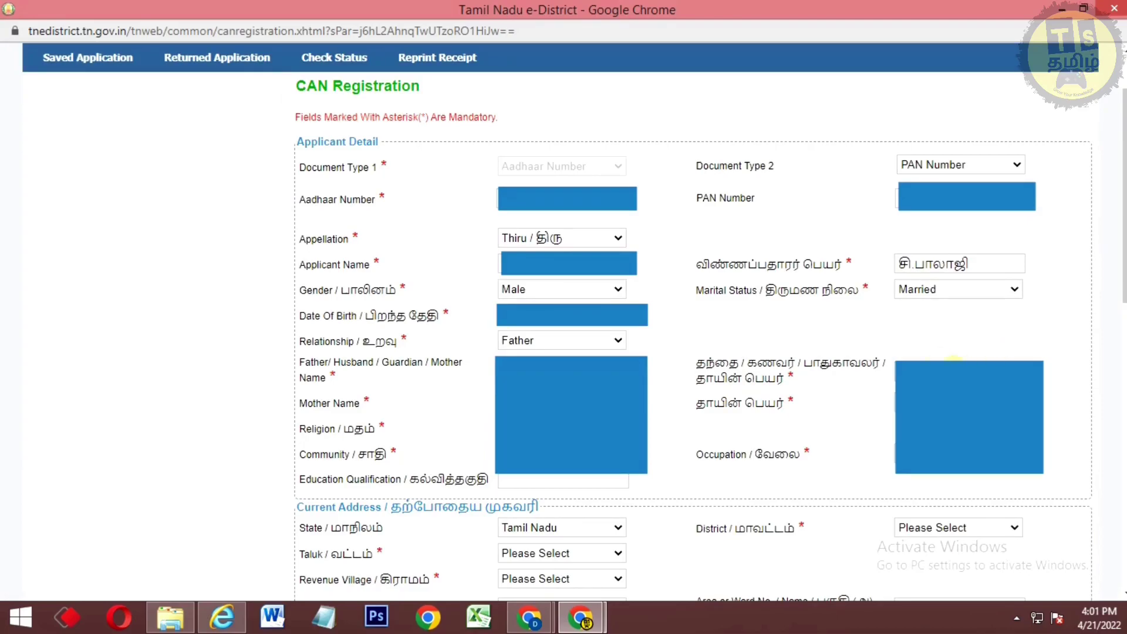
Step: Type the father's and mother's names on tamiltyping.in for Tamil conversion, then return to the e-District form
mouse_move(581, 617)
click(536, 540)
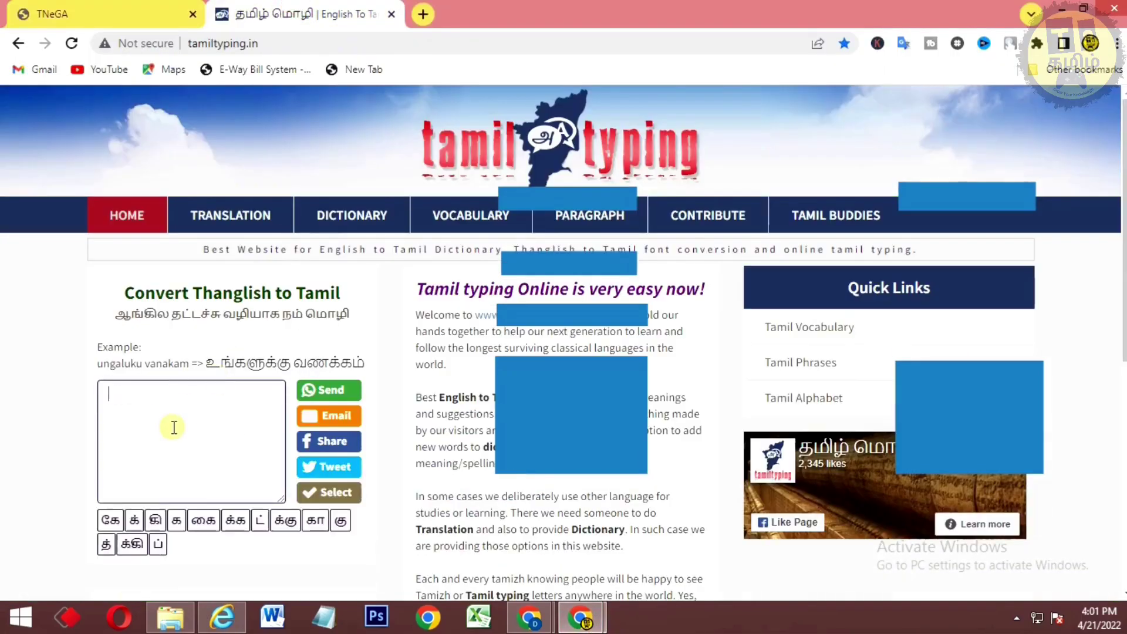
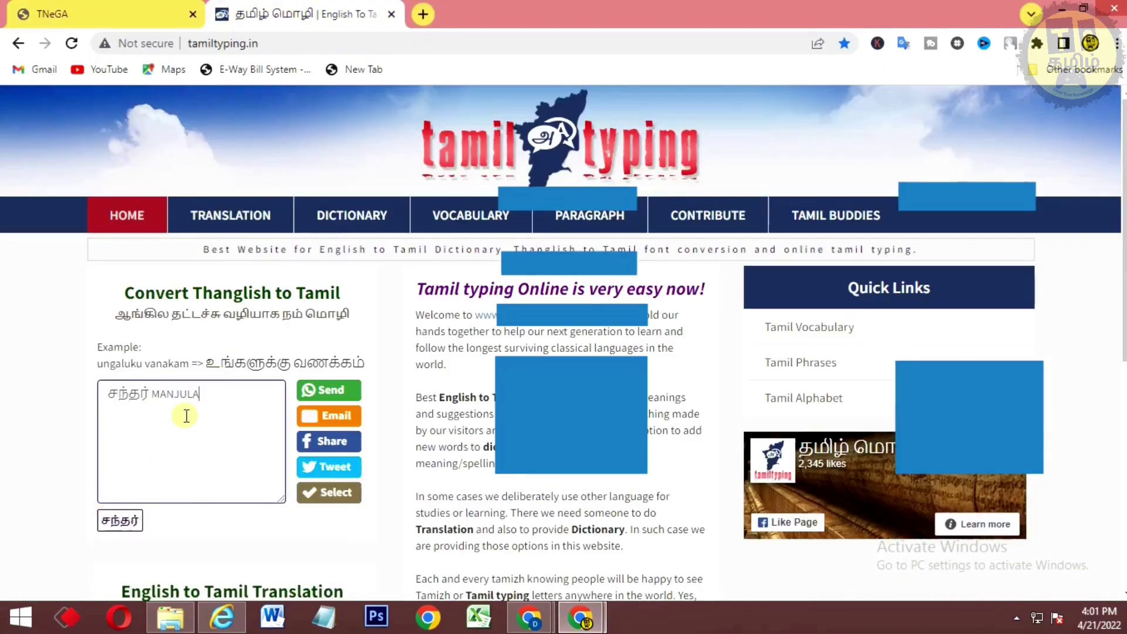
click(111, 14)
key(alt+Tab)
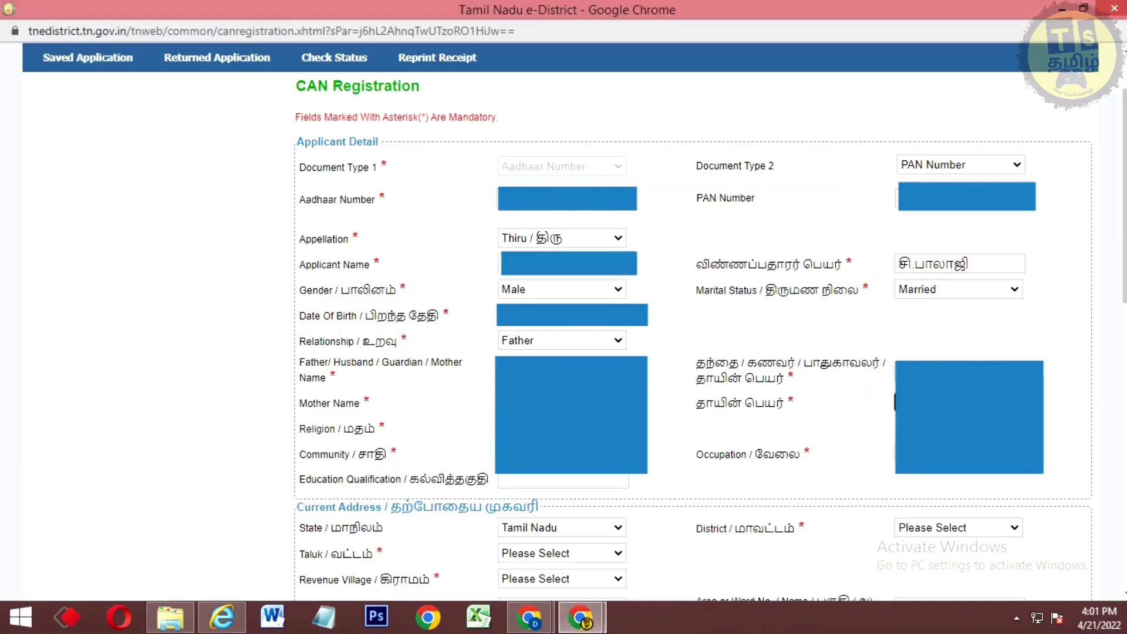
Step: Set community SC, occupation Service Workers, and enter PG as the education qualification
click(540, 458)
click(540, 497)
click(939, 455)
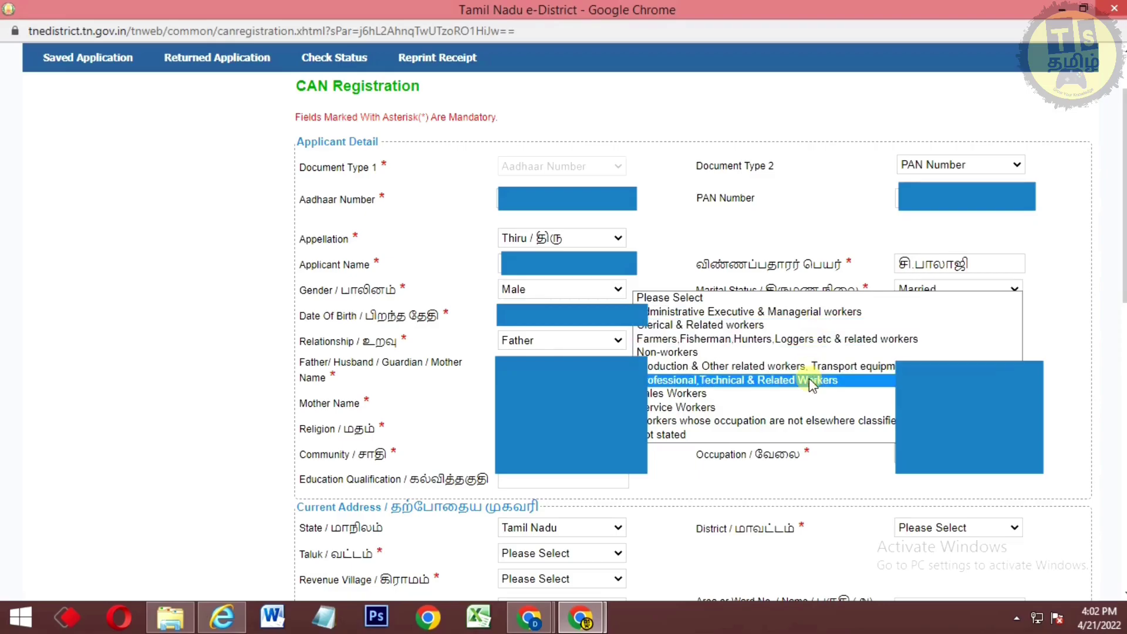
click(810, 406)
click(534, 481)
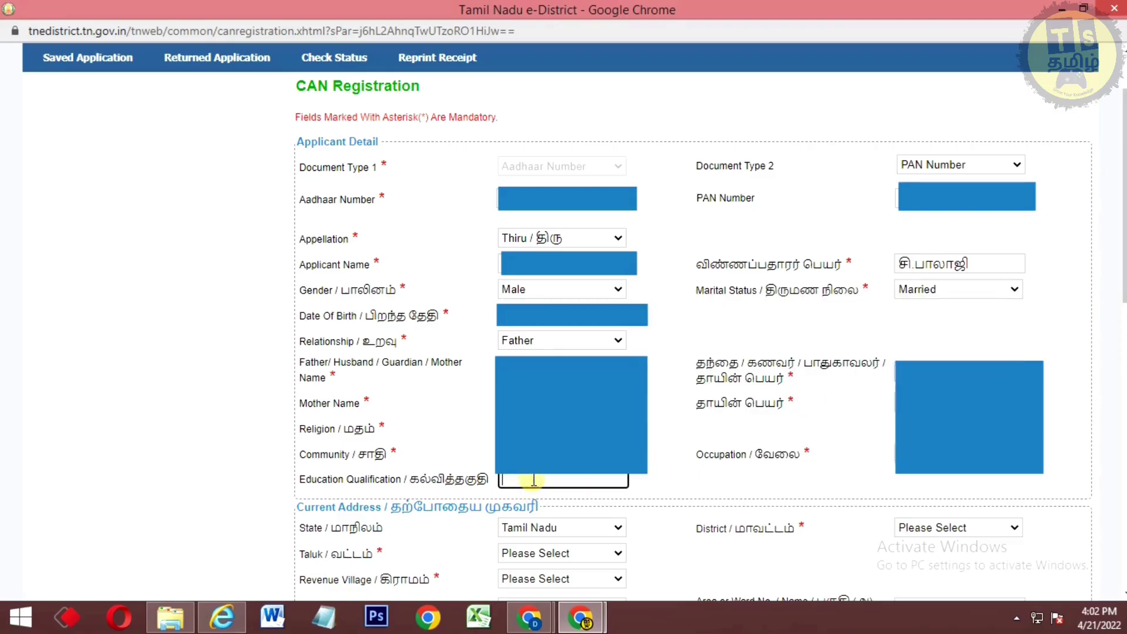
scroll(659, 485, down, 3)
Step: Set the current address district to Chennai and the taluk to Pursawalkam
click(939, 363)
click(919, 124)
click(563, 391)
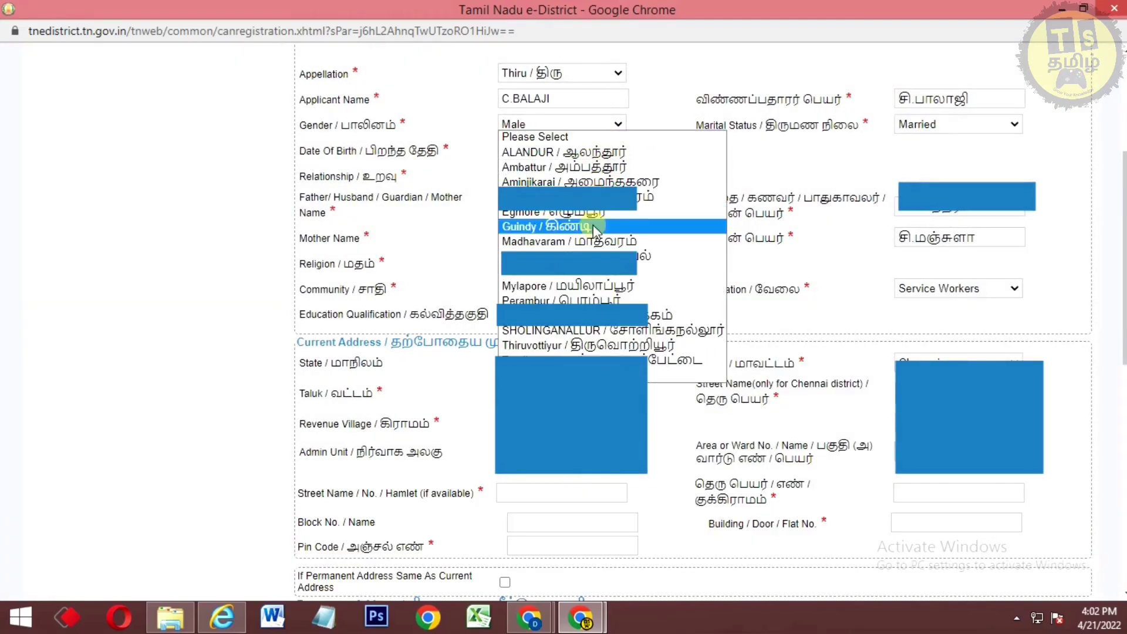
click(657, 316)
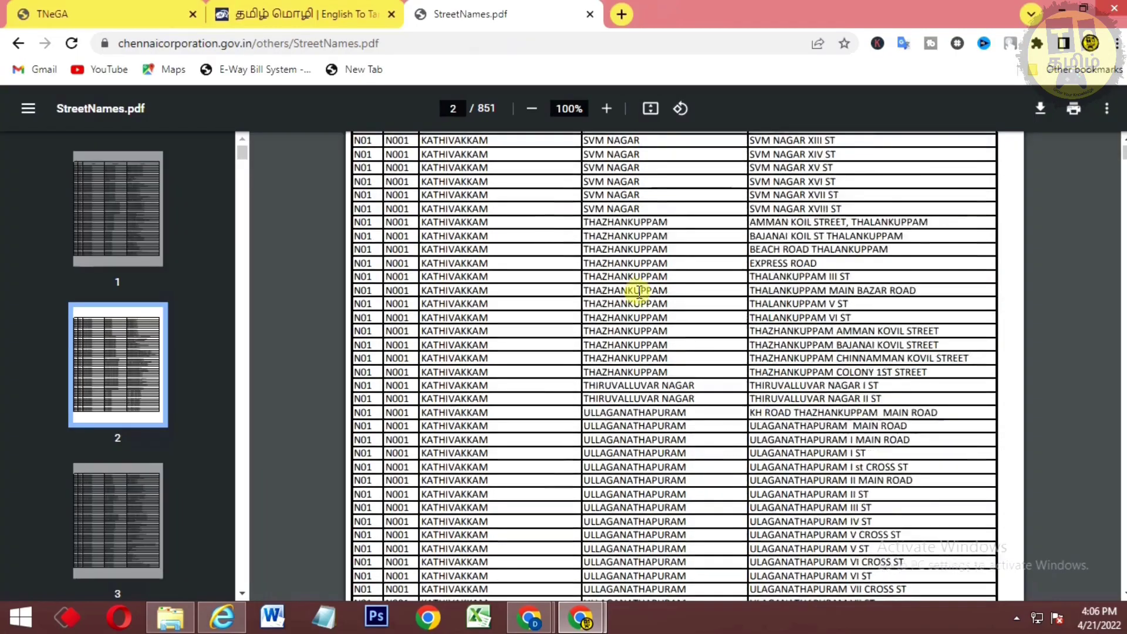
scroll(639, 291, down, 8)
scroll(1118, 229, down, 10)
drag(1122, 155, 1122, 245)
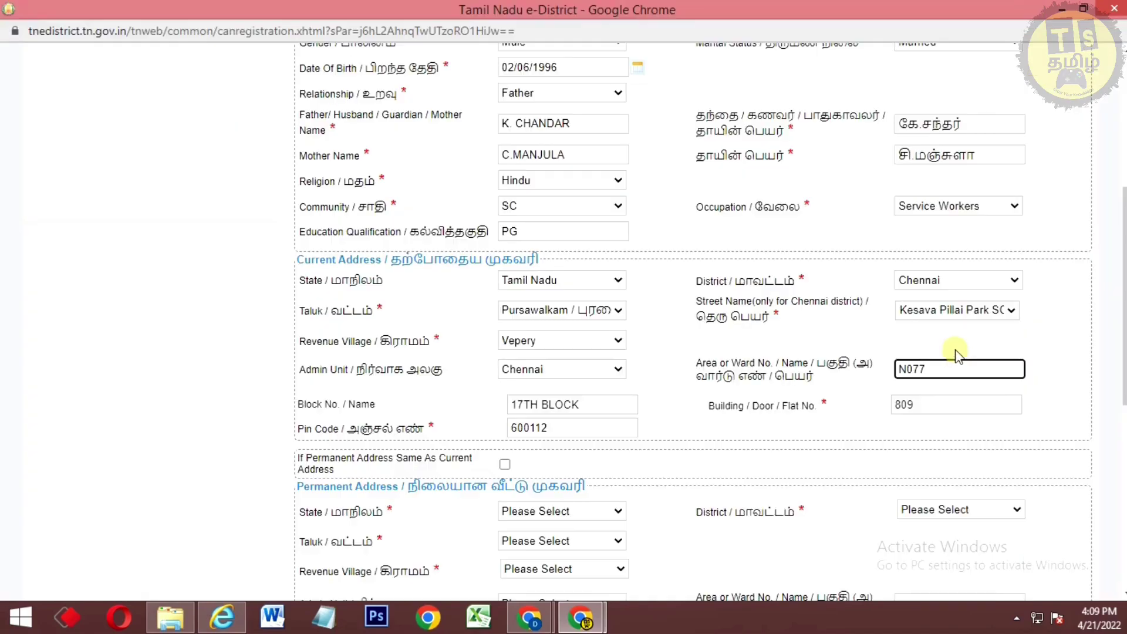
scroll(880, 327, down, 1)
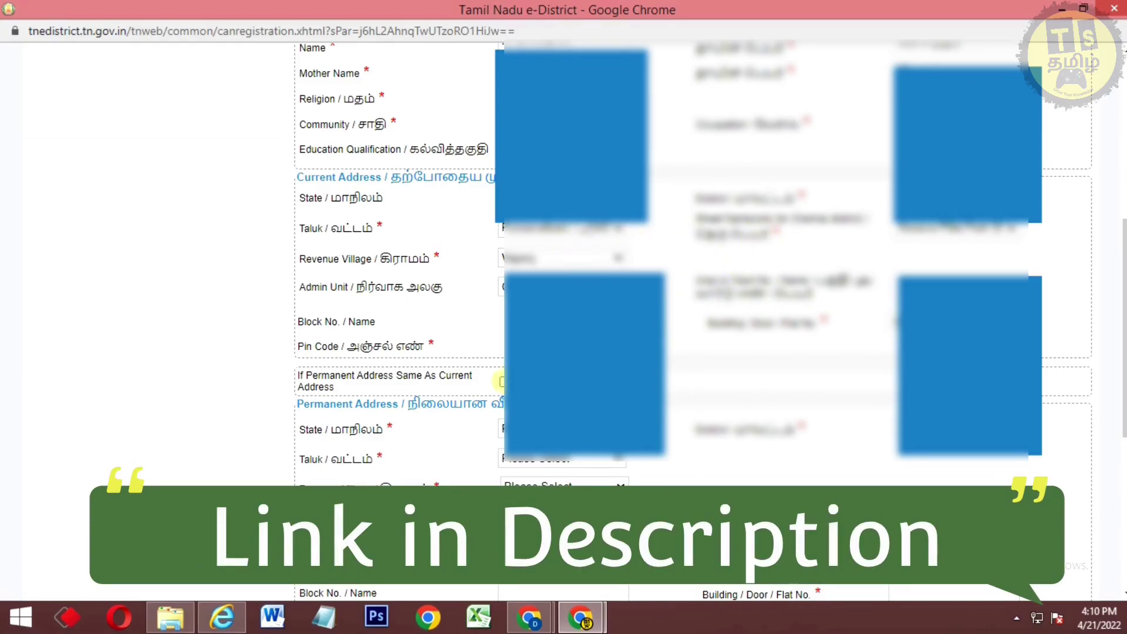
Step: Tick 'If Permanent Address Same As Current Address' and move down to the contact details
click(501, 382)
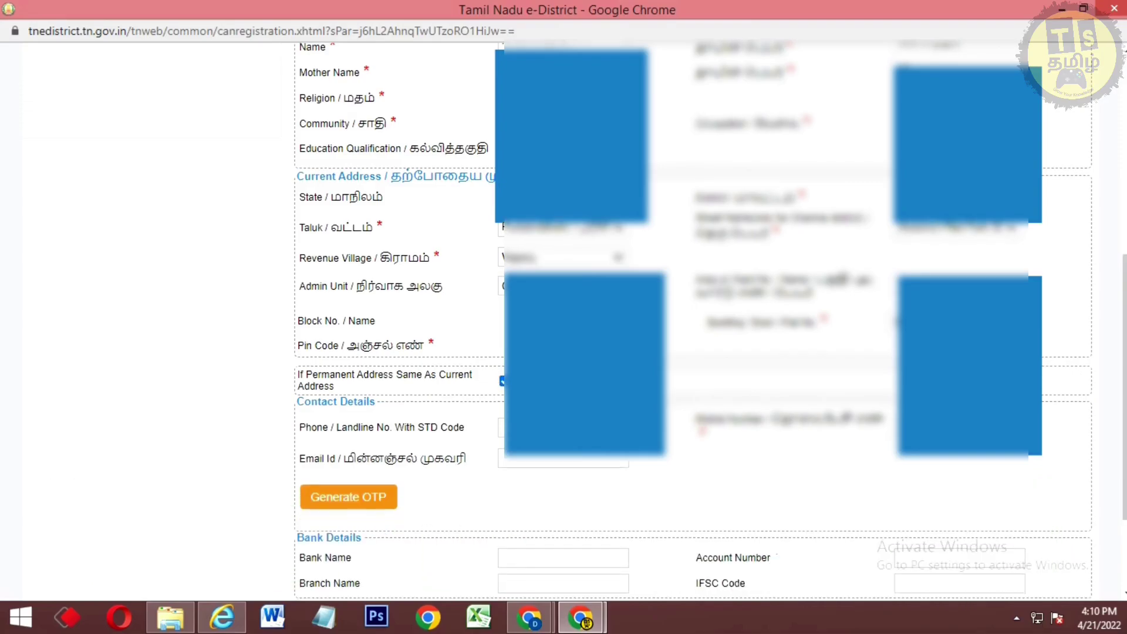
scroll(564, 317, down, 2)
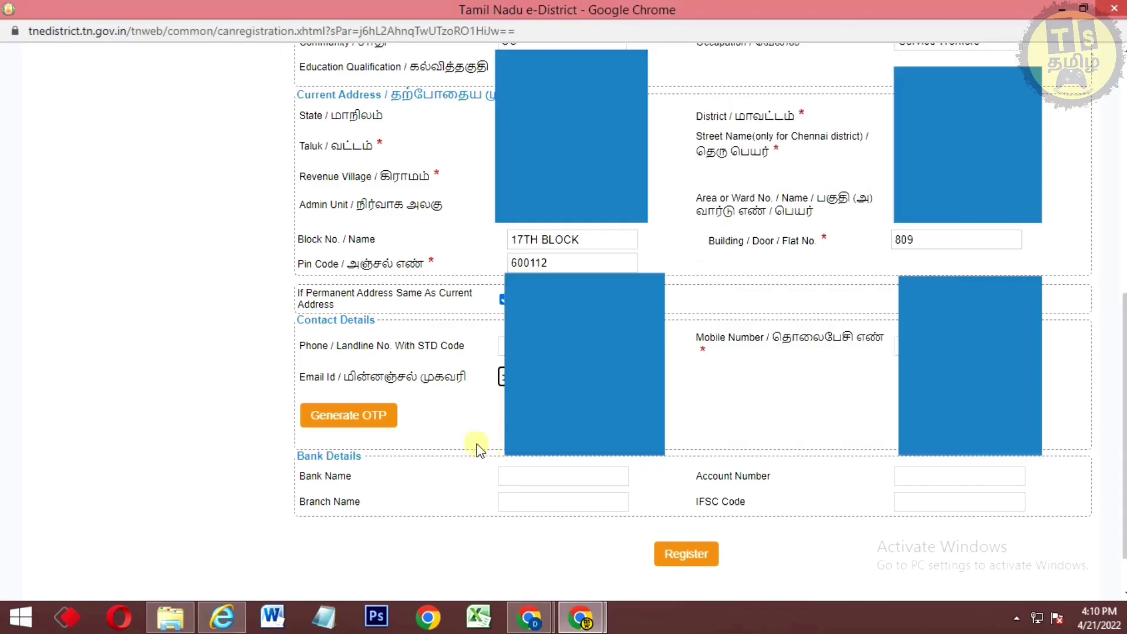
Step: Request the mobile OTP, enter the received code, and confirm it
click(383, 416)
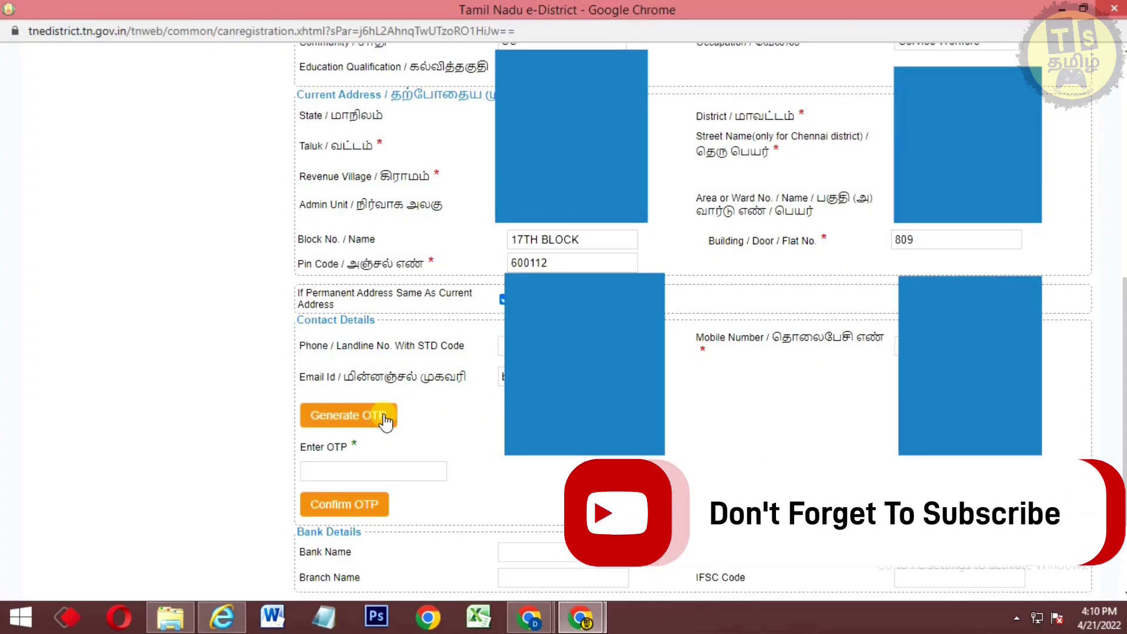
click(382, 470)
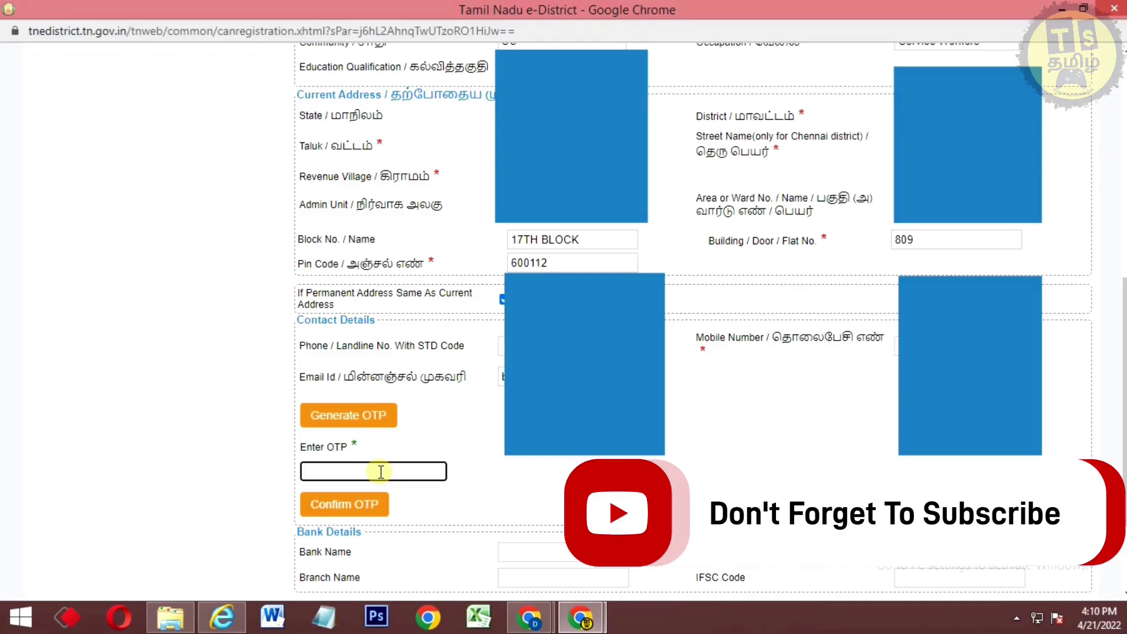
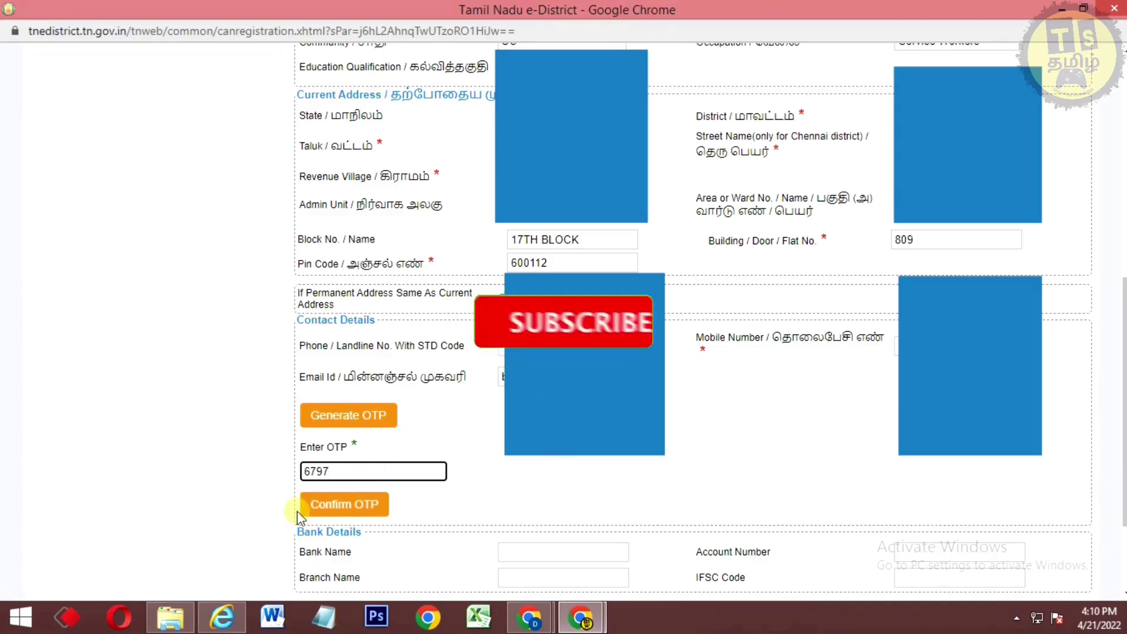
click(339, 505)
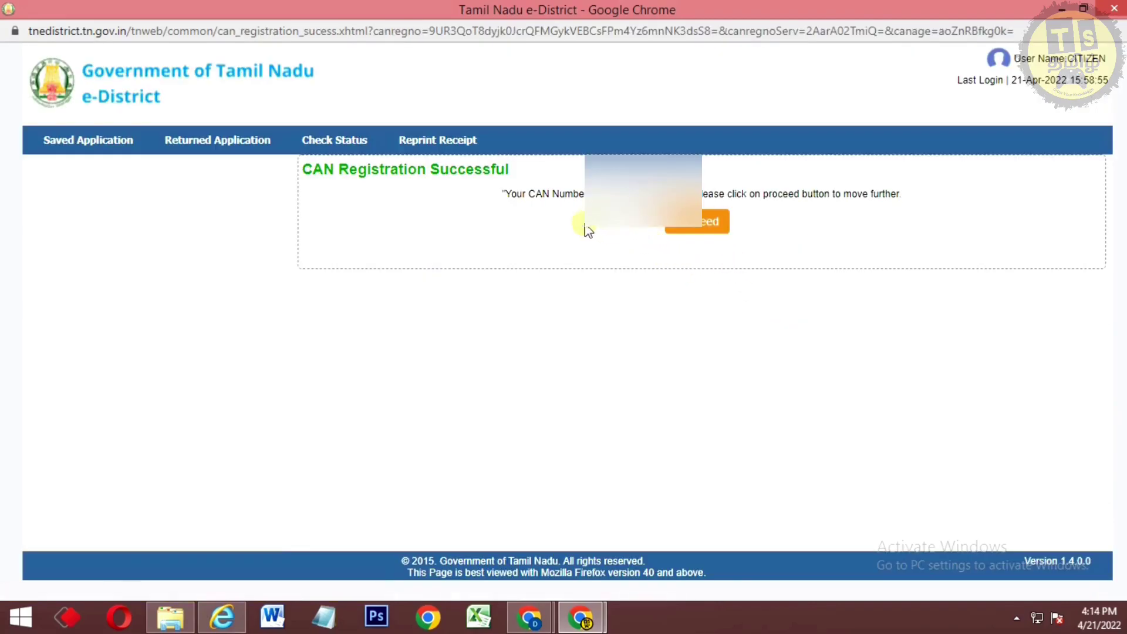
Step: Save the CAN number message into a Notepad note, then proceed to the Community Certificate form
drag(507, 194, 912, 193)
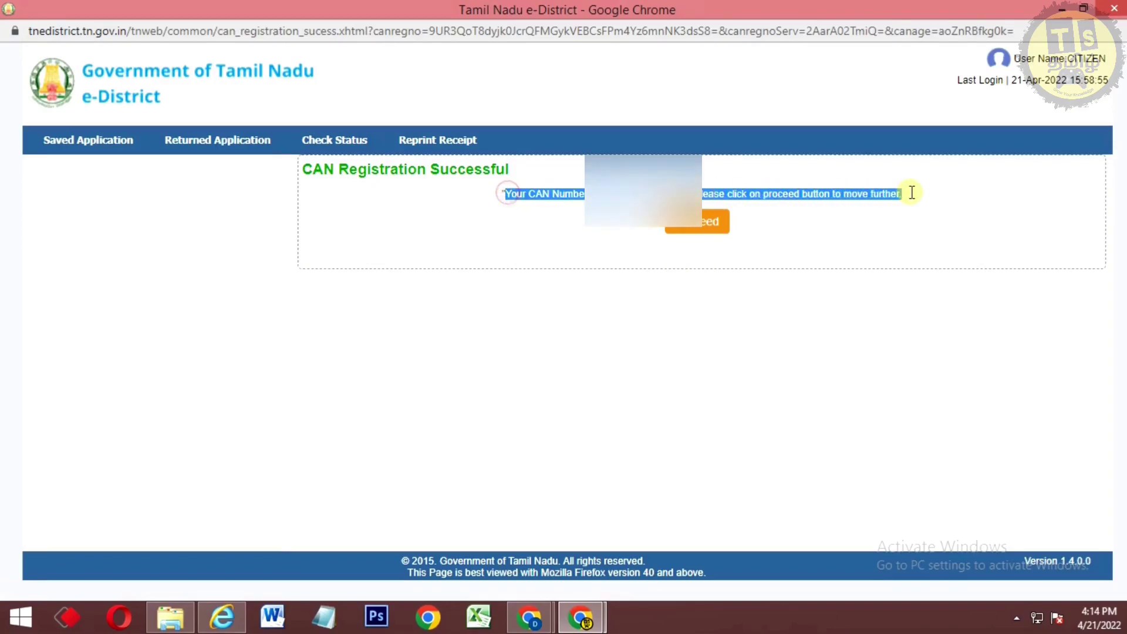
right_click(846, 193)
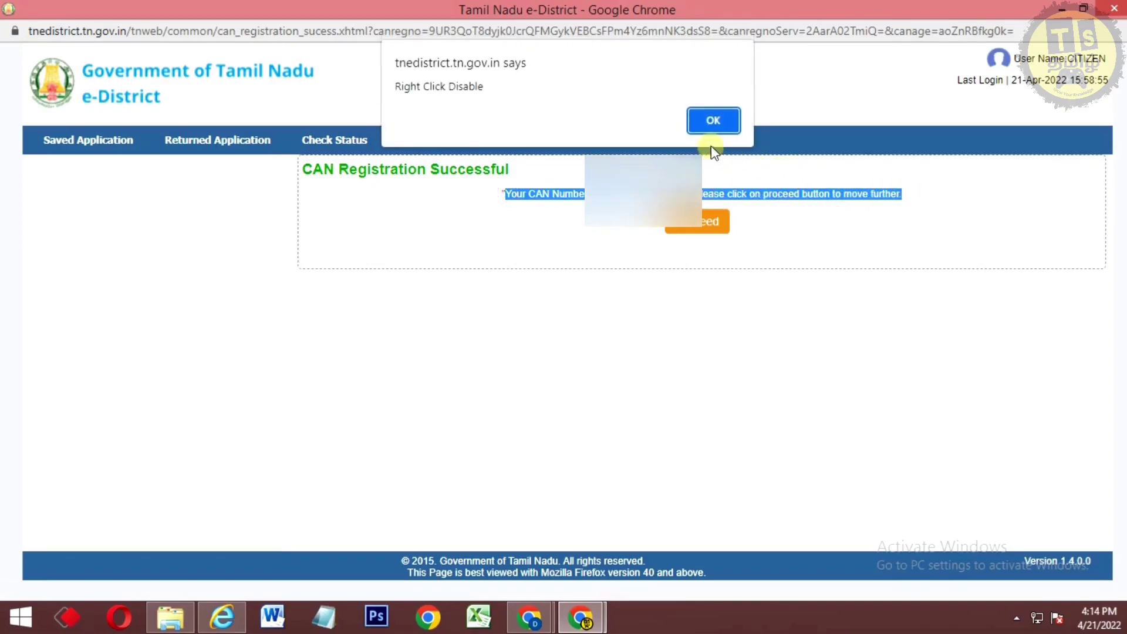
click(708, 124)
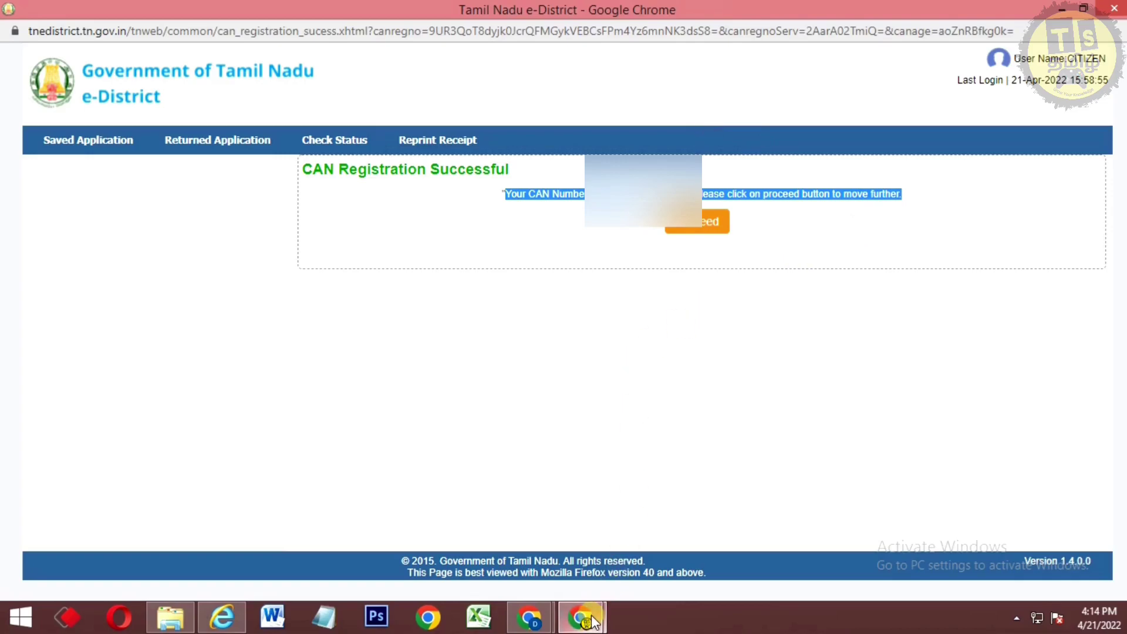
click(323, 617)
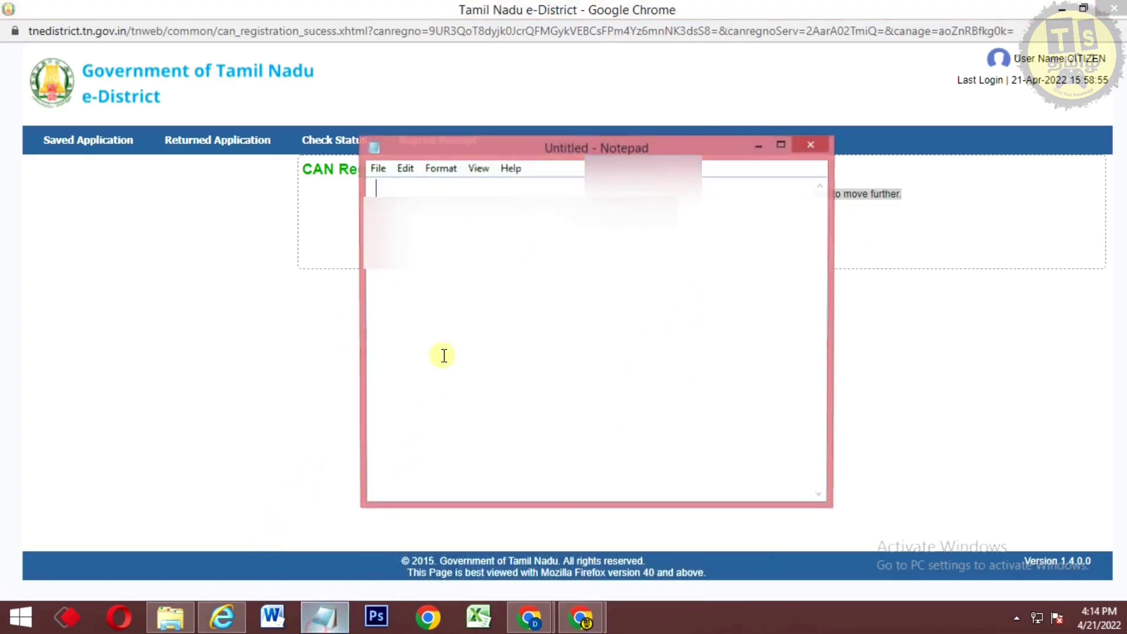
key(ctrl+v)
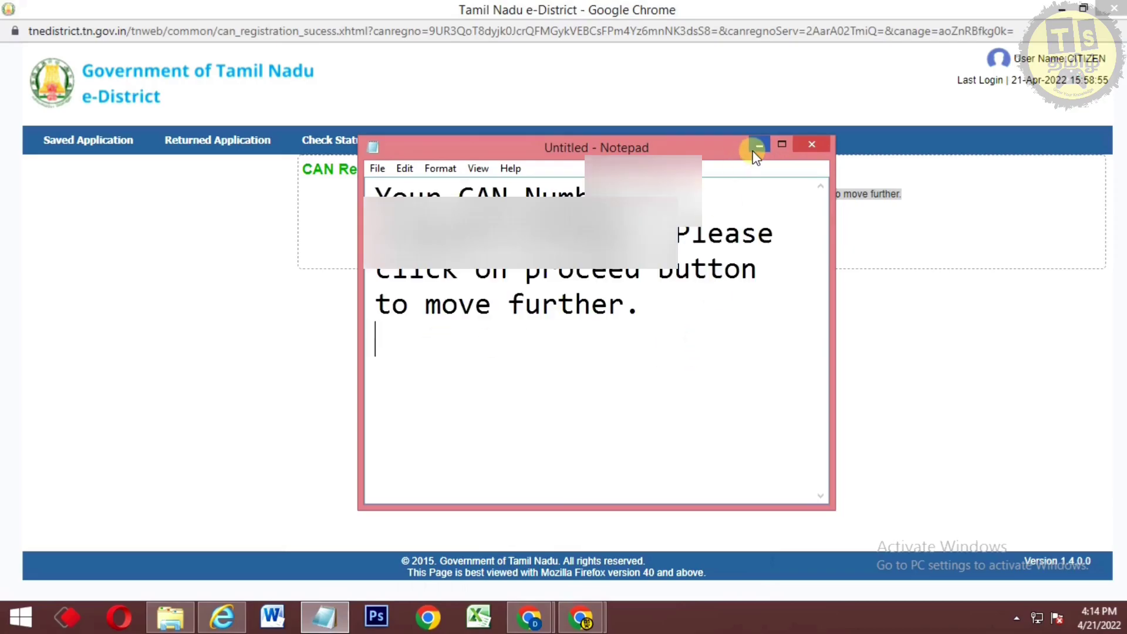
click(759, 145)
click(709, 221)
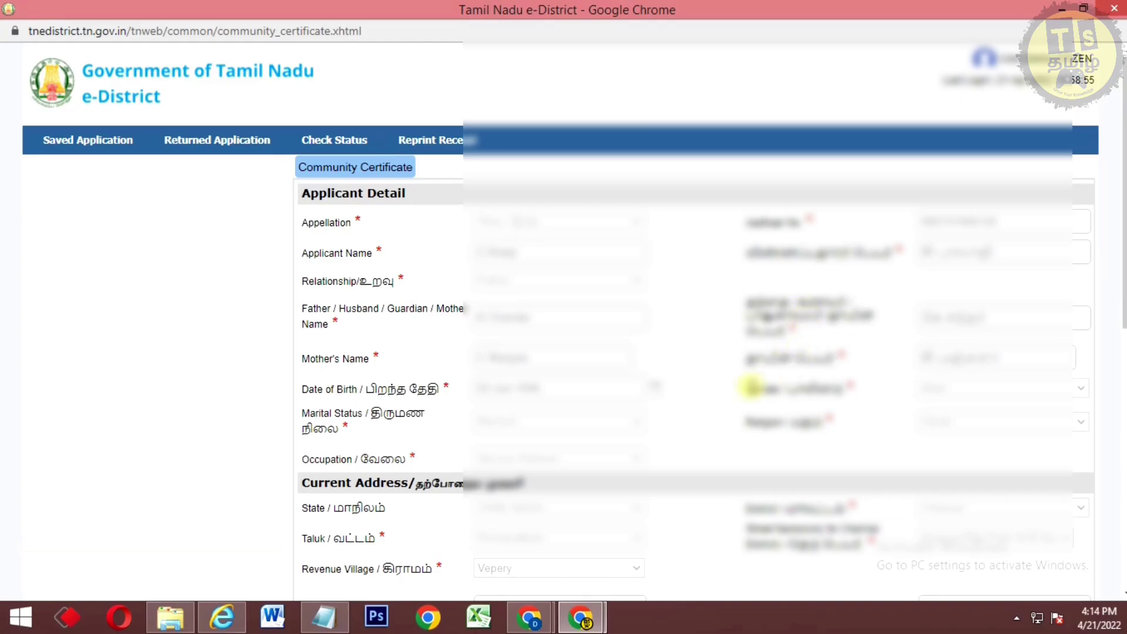
scroll(752, 388, down, 9)
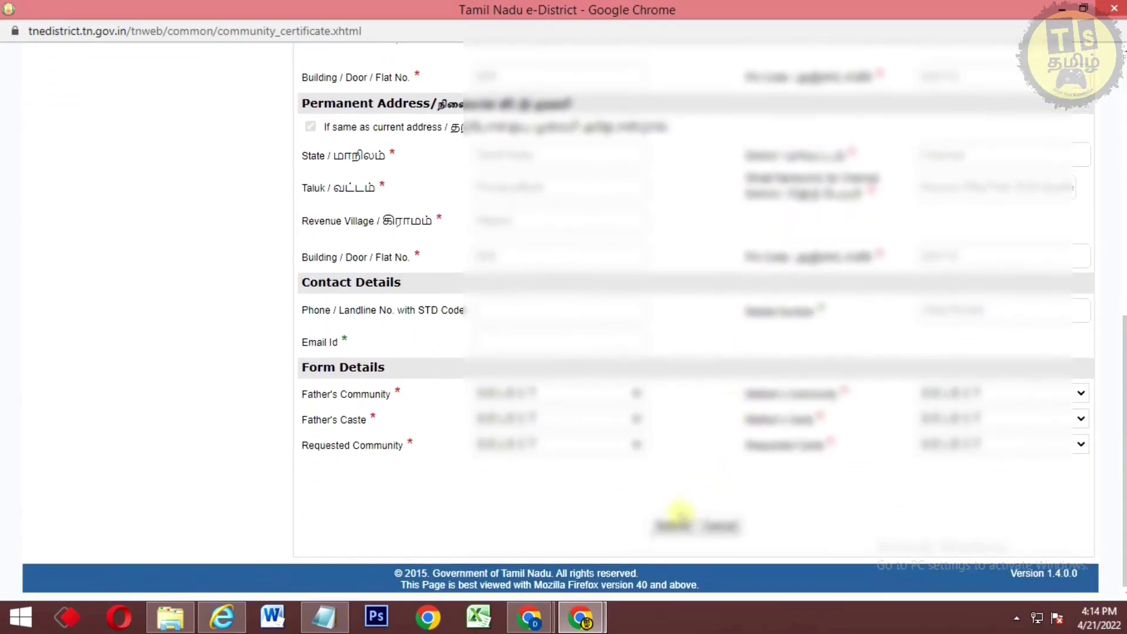
scroll(595, 411, up, 10)
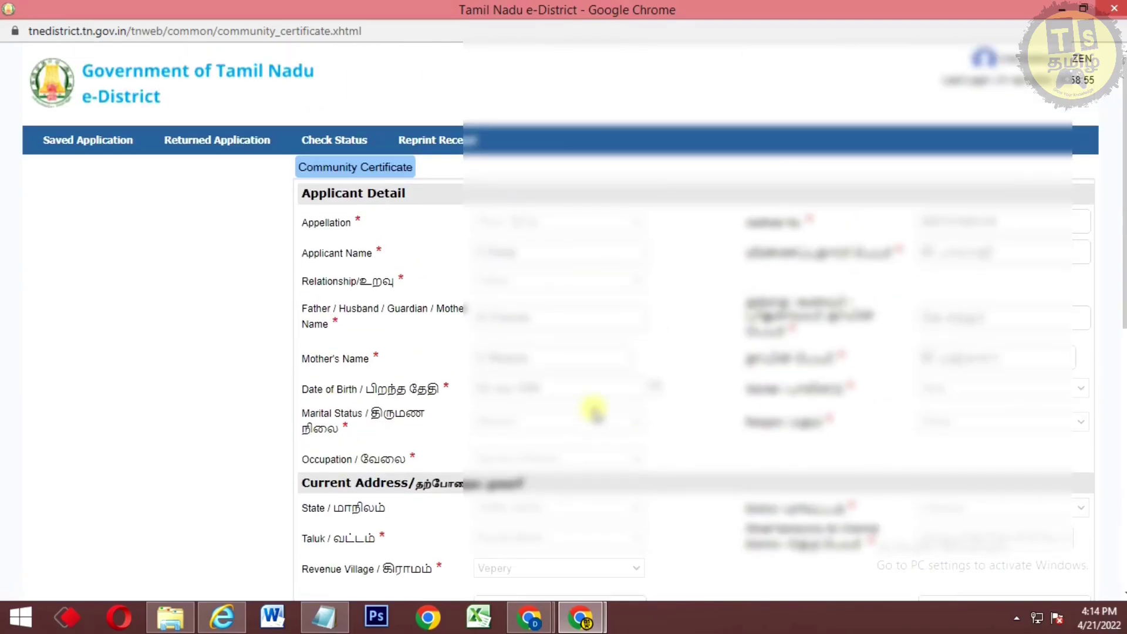
scroll(594, 410, down, 3)
scroll(594, 409, down, 2)
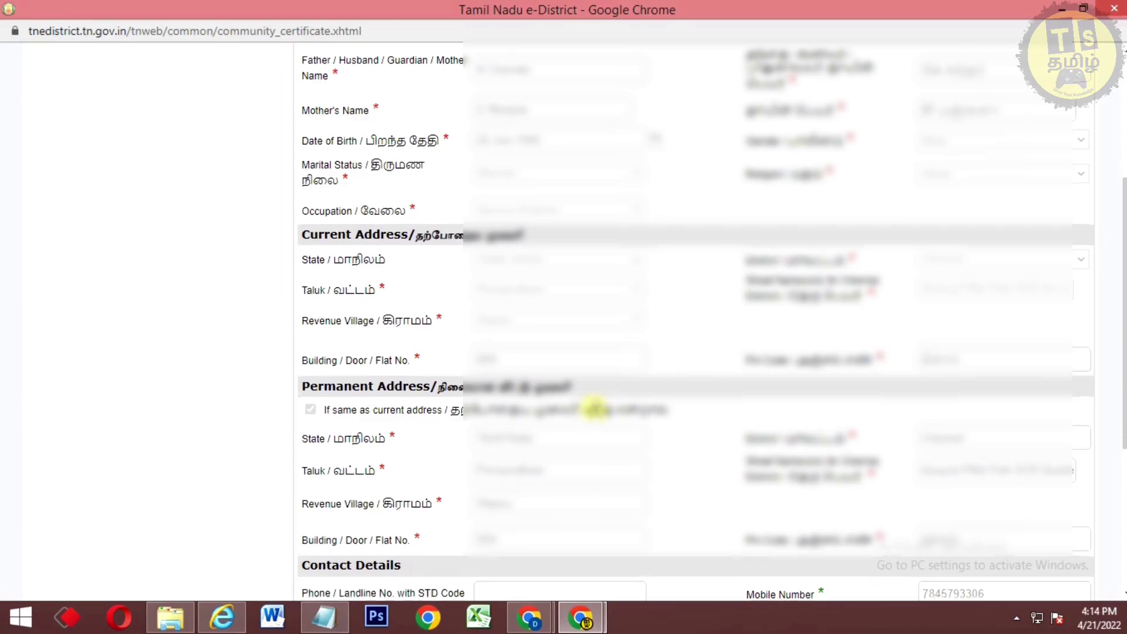
scroll(594, 409, down, 4)
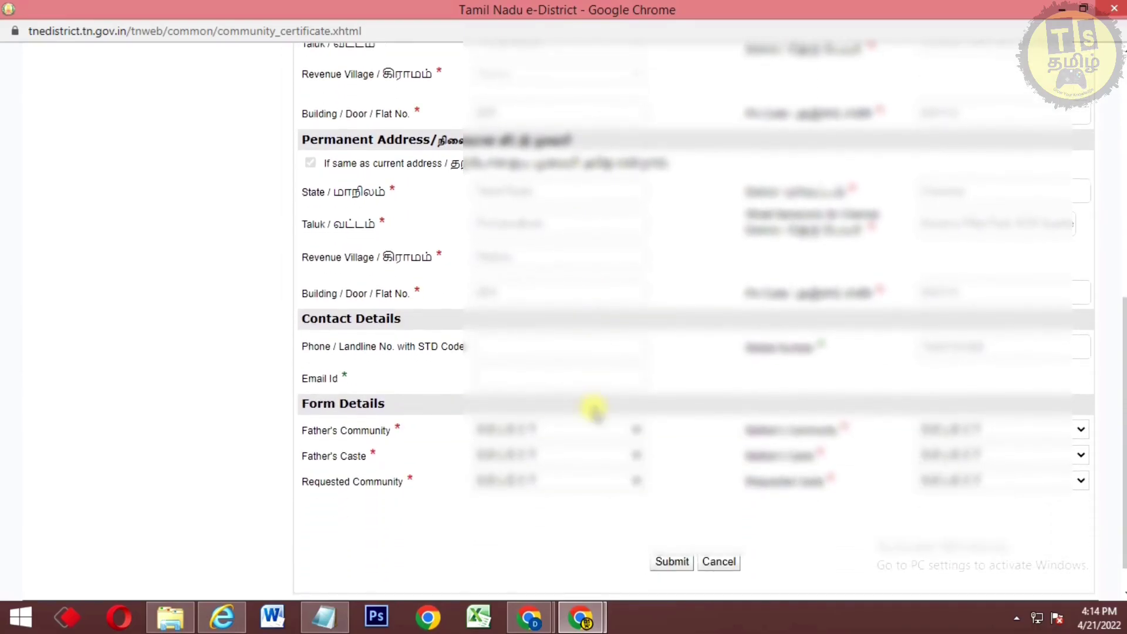
Step: Choose the father's community and caste from their dropdowns
click(520, 429)
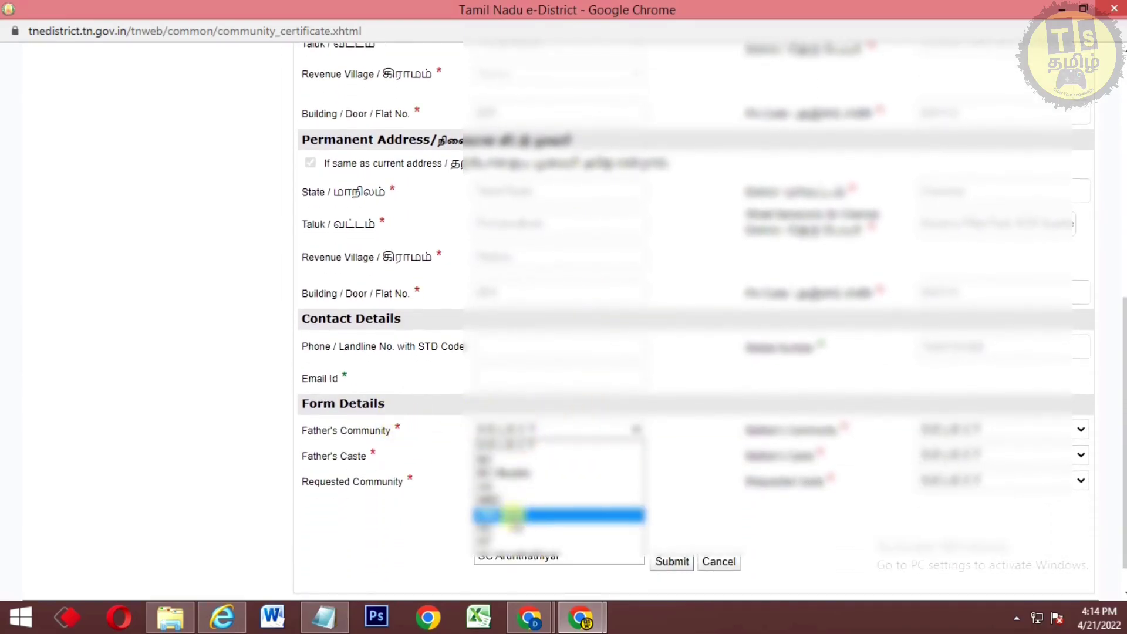
click(514, 516)
click(533, 456)
scroll(532, 390, down, 1)
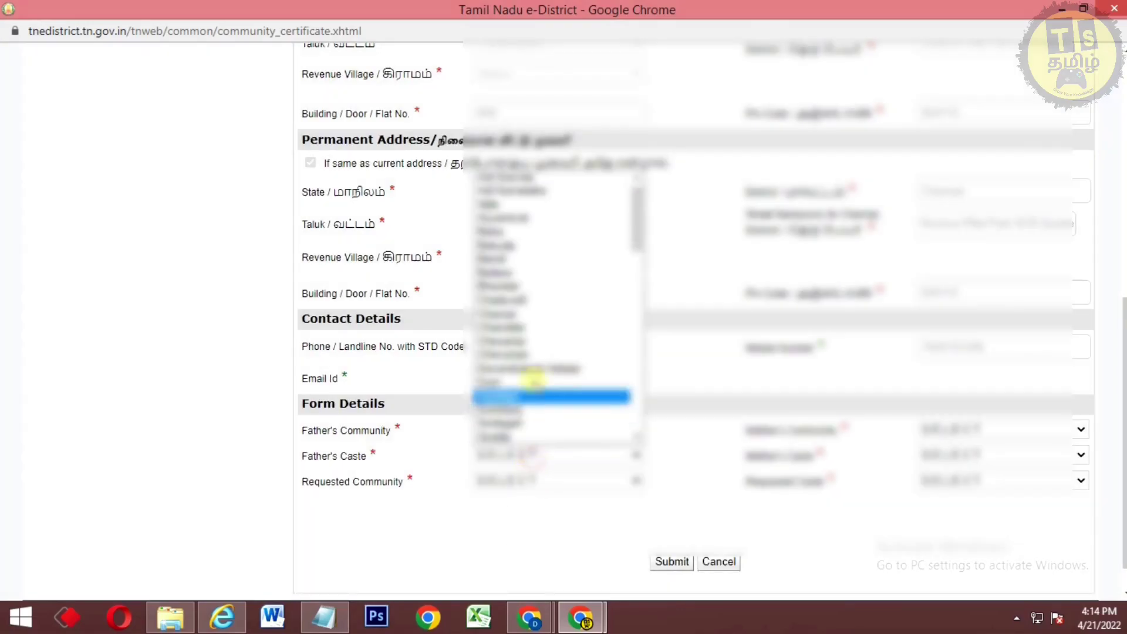
scroll(558, 188, up, 1)
click(560, 191)
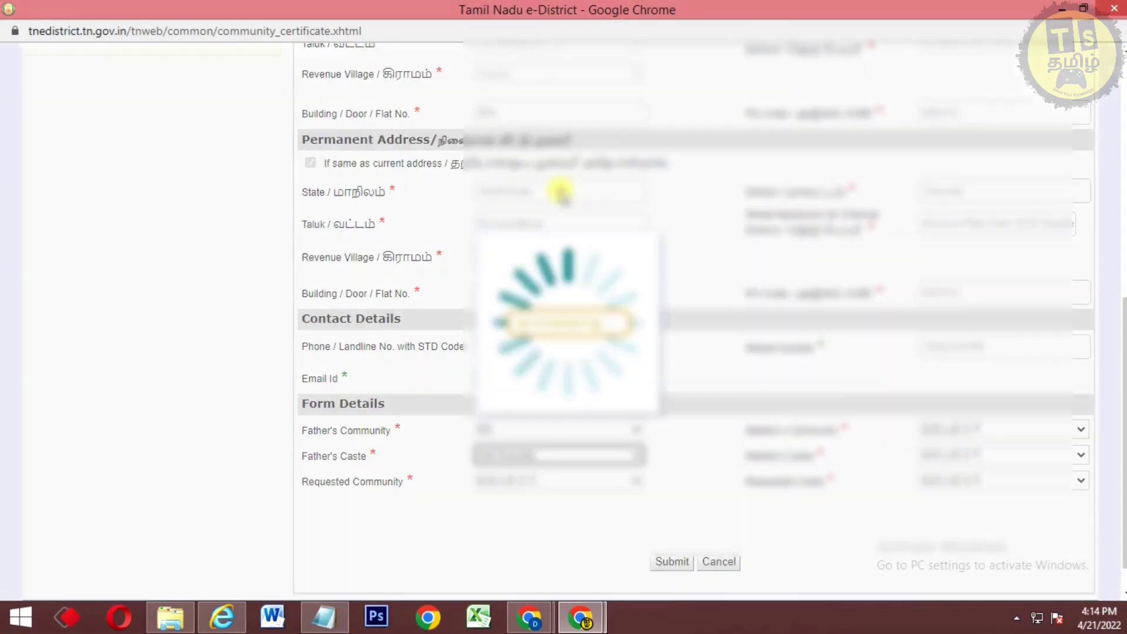
click(545, 481)
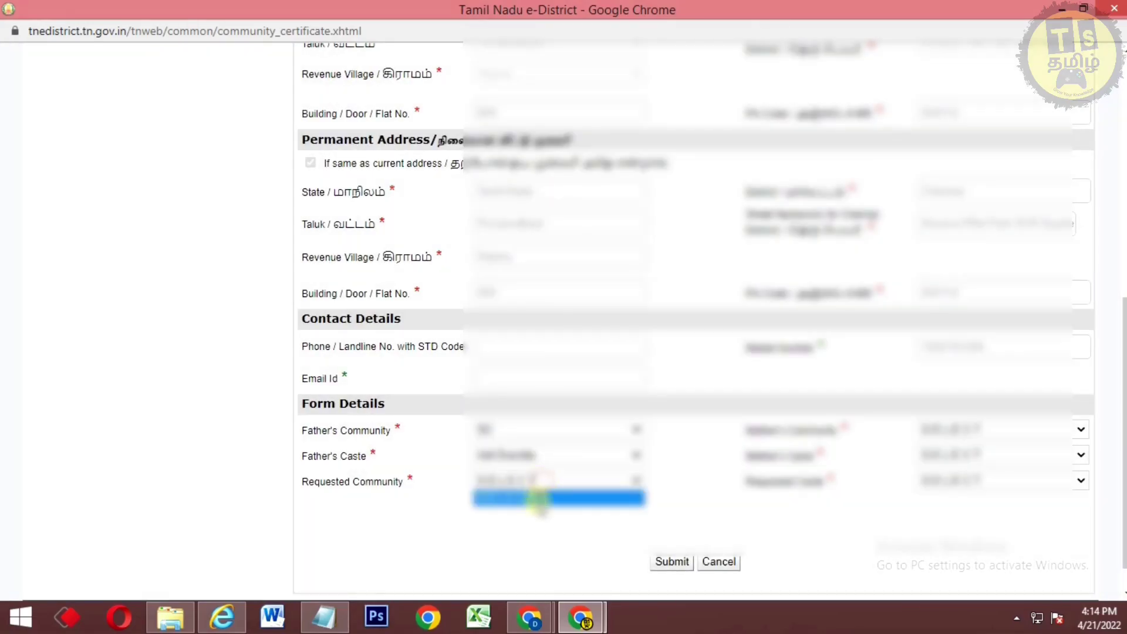
click(536, 532)
click(544, 481)
click(538, 524)
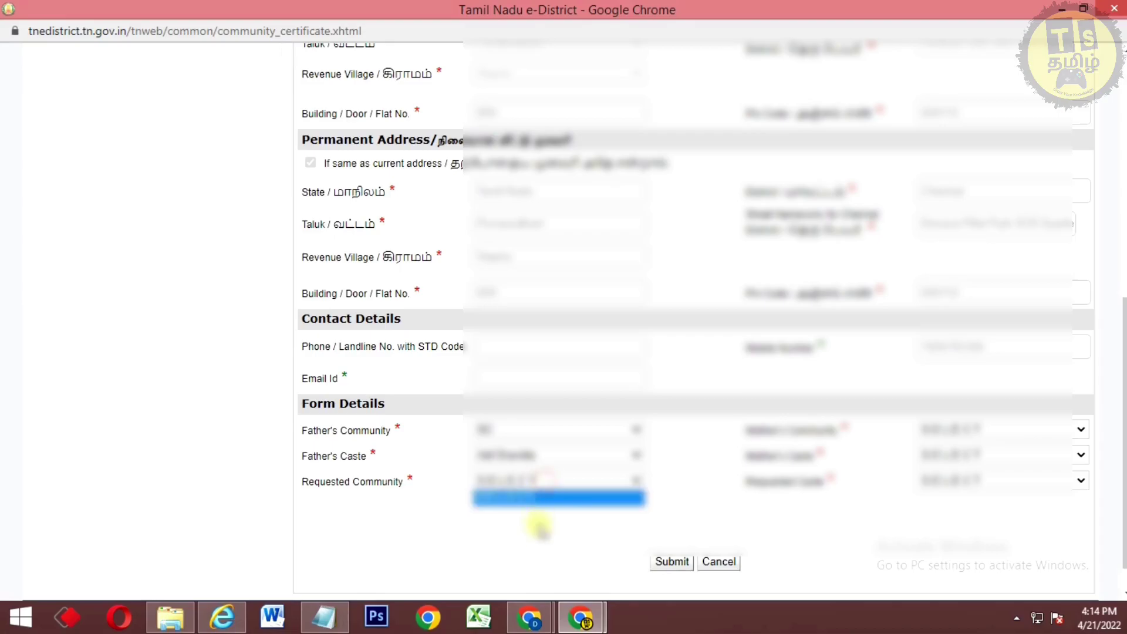
Step: Choose the mother's community and caste from their dropdowns
click(1079, 429)
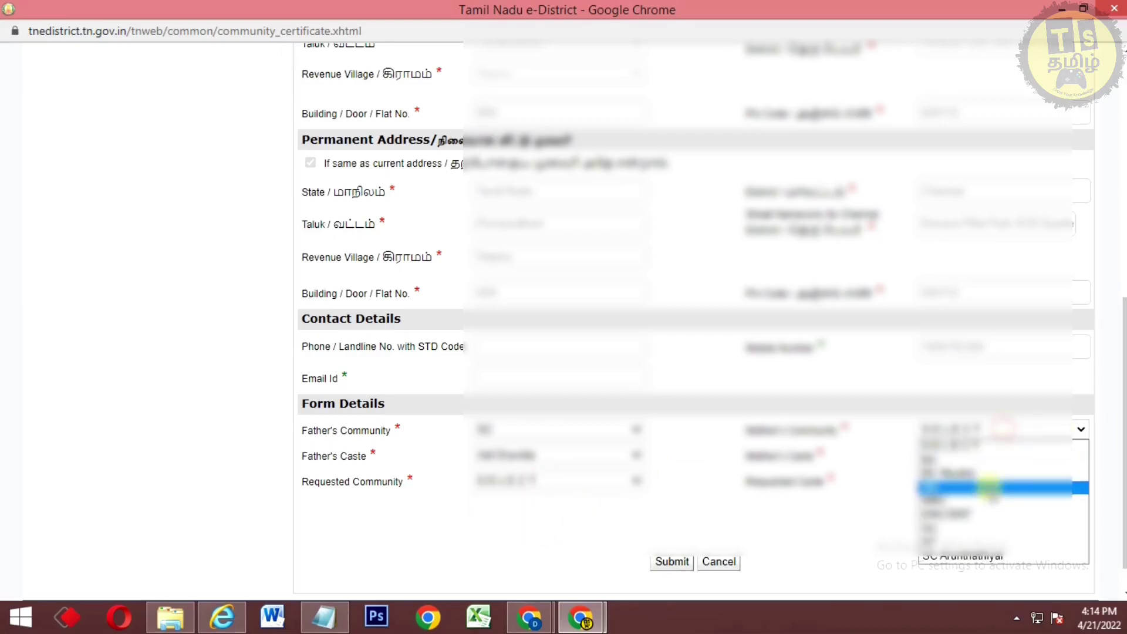
click(988, 530)
click(993, 456)
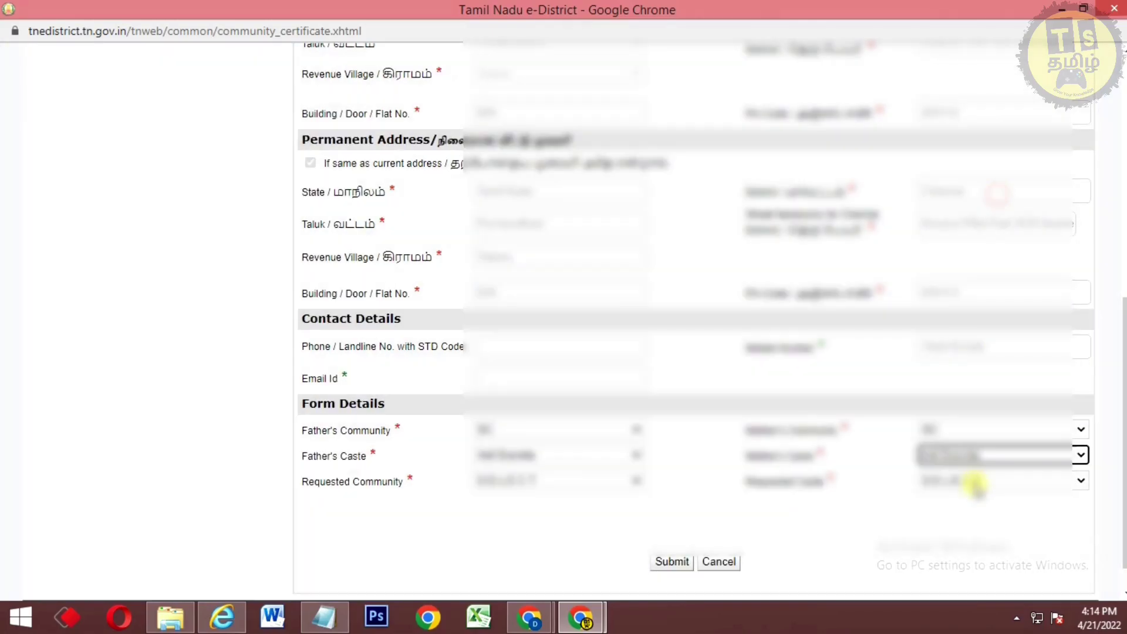
click(973, 481)
click(973, 520)
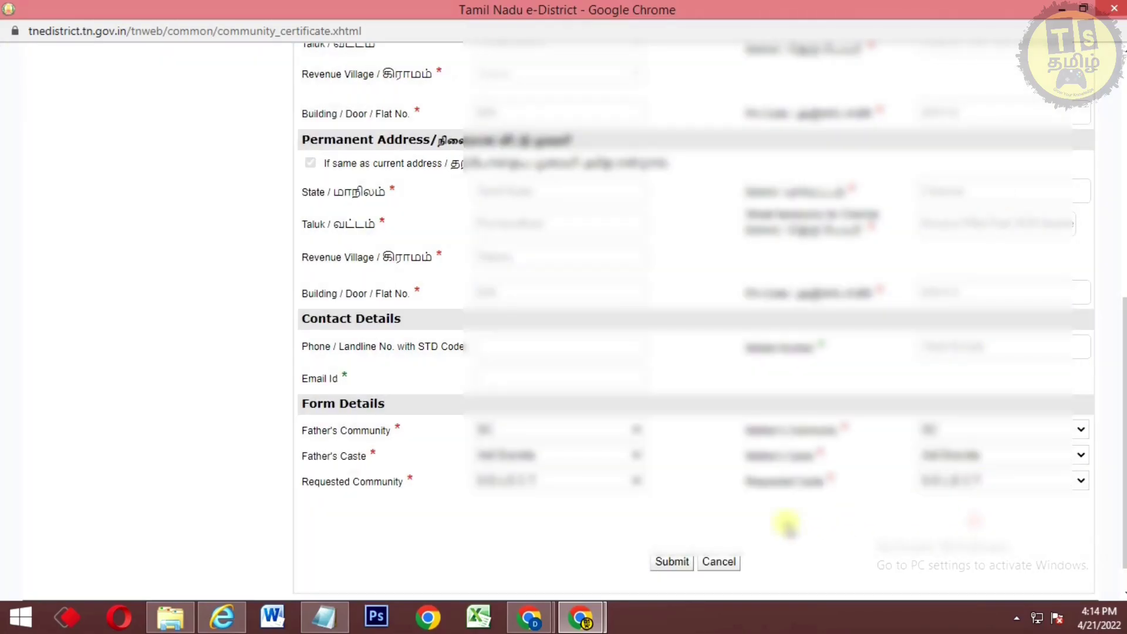
Step: Attempt to submit the application, which flags Requested Community and Requested Caste as required
click(669, 565)
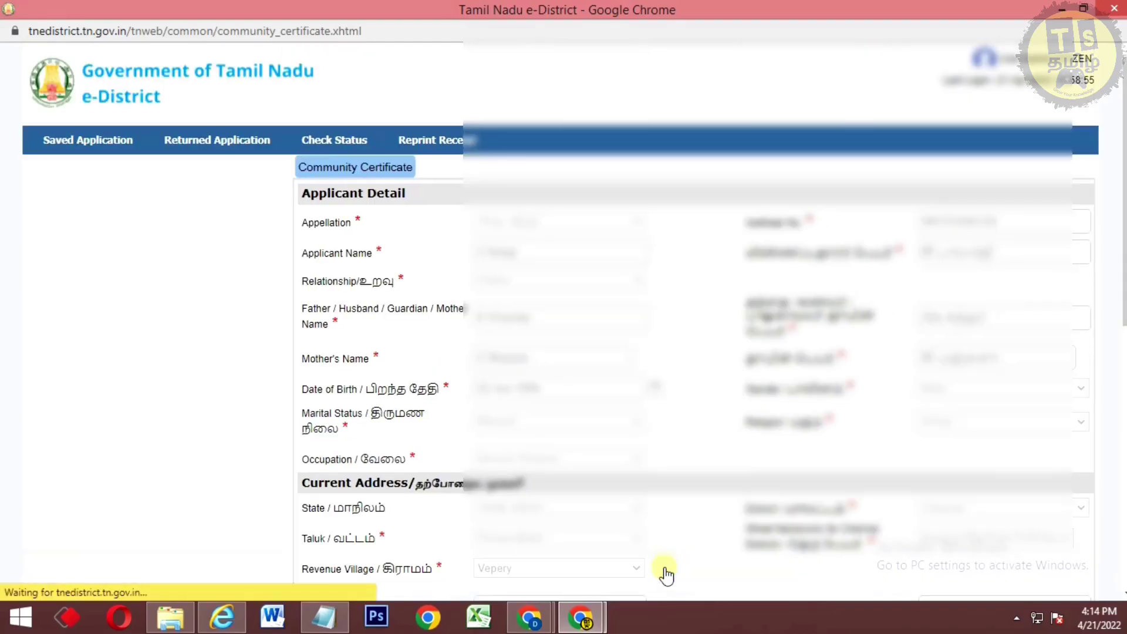
scroll(745, 340, down, 8)
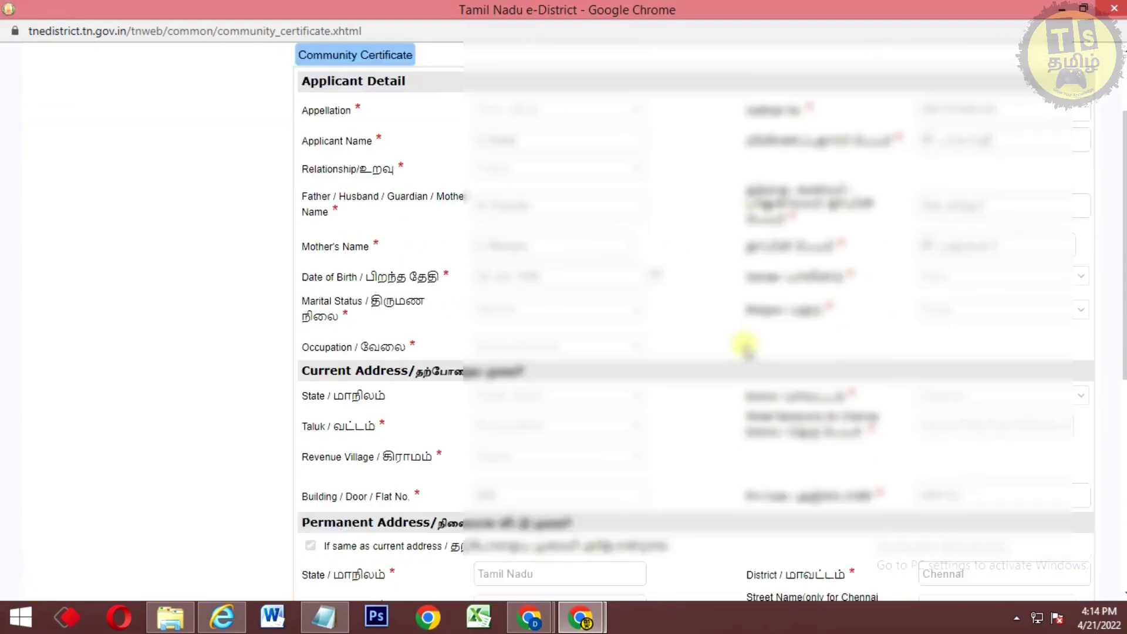
scroll(745, 347, down, 1)
Step: Choose the requested community and requested caste, then submit the application again
click(612, 436)
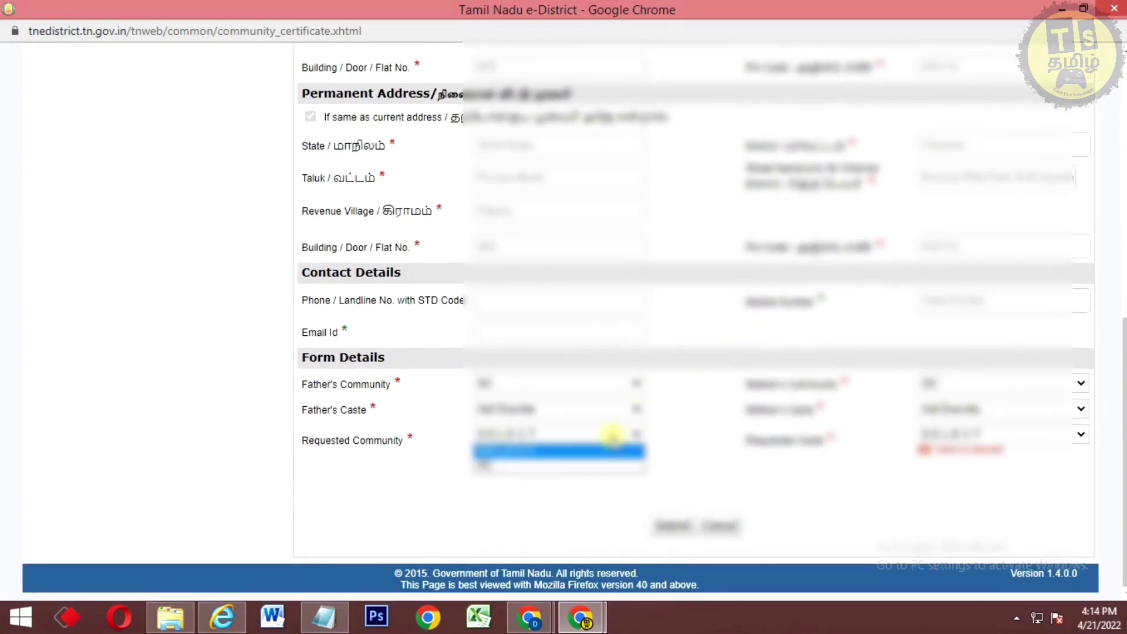
click(603, 482)
click(611, 434)
click(603, 461)
click(951, 434)
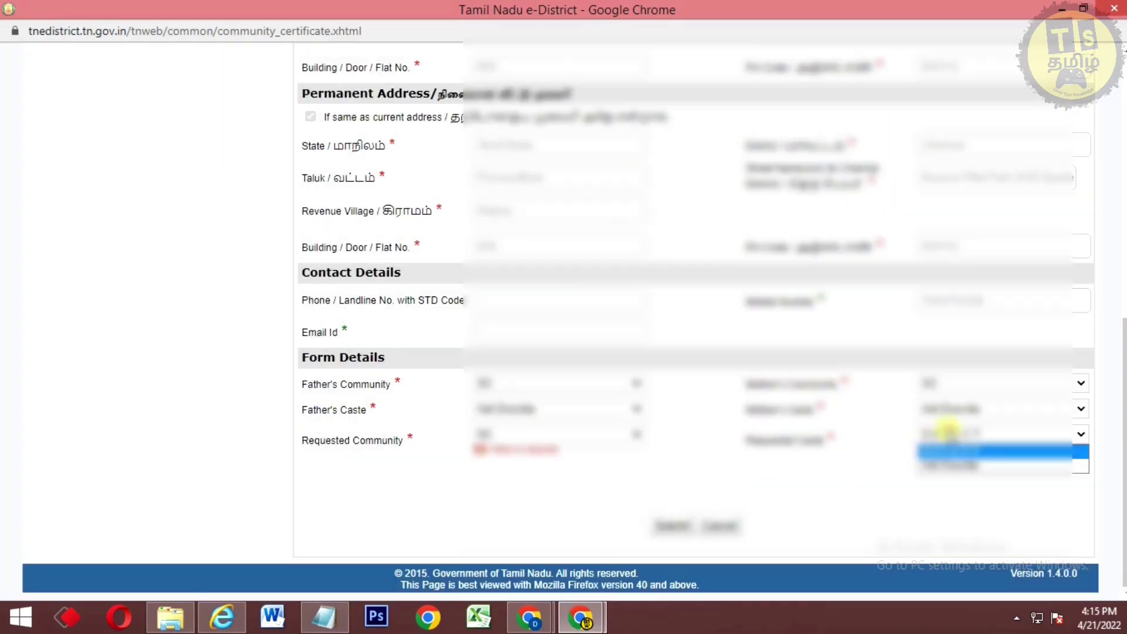
click(940, 463)
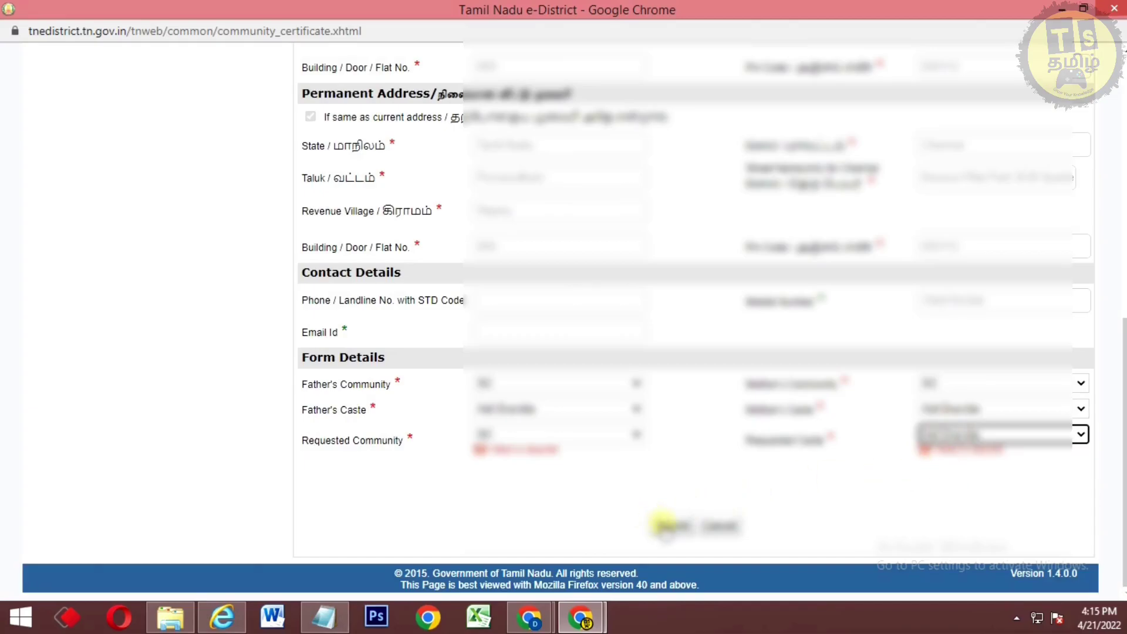
click(664, 524)
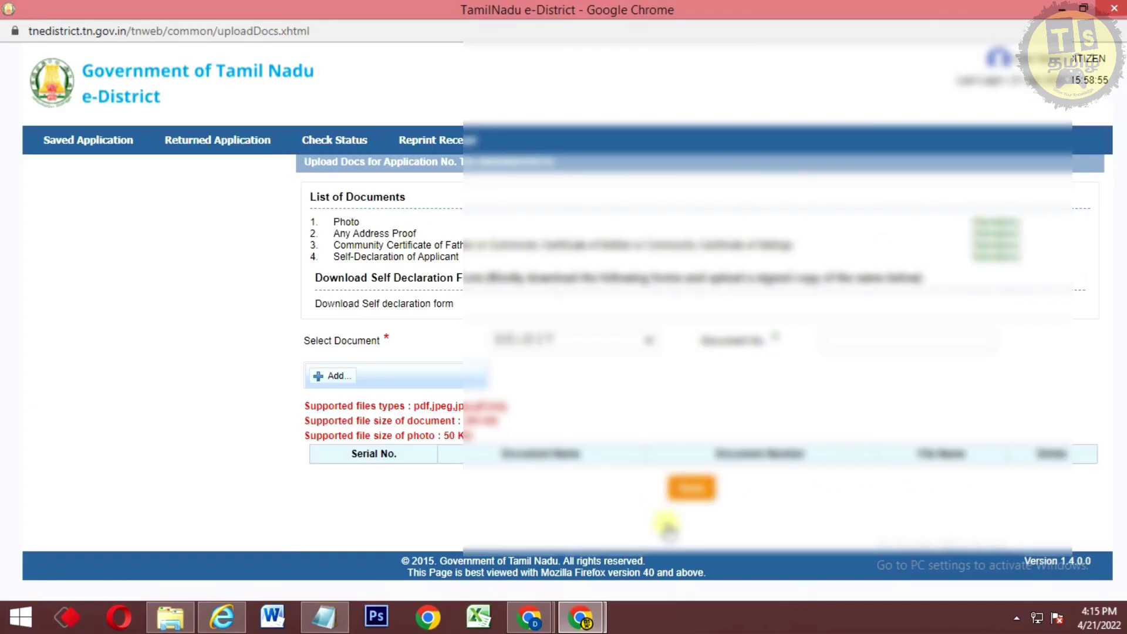